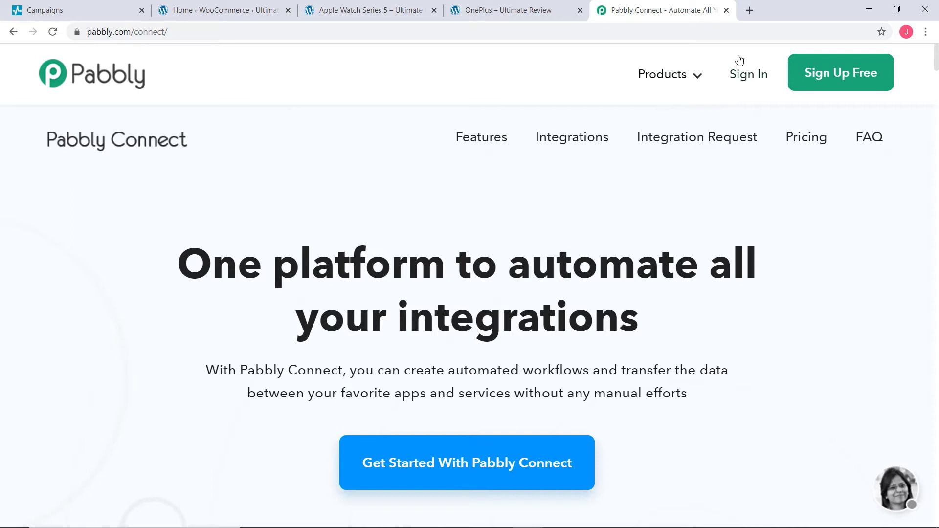
Step: Sign in to the Pabbly account and open the Connect application
{"action": "left_click", "coordinate": [741, 75]}
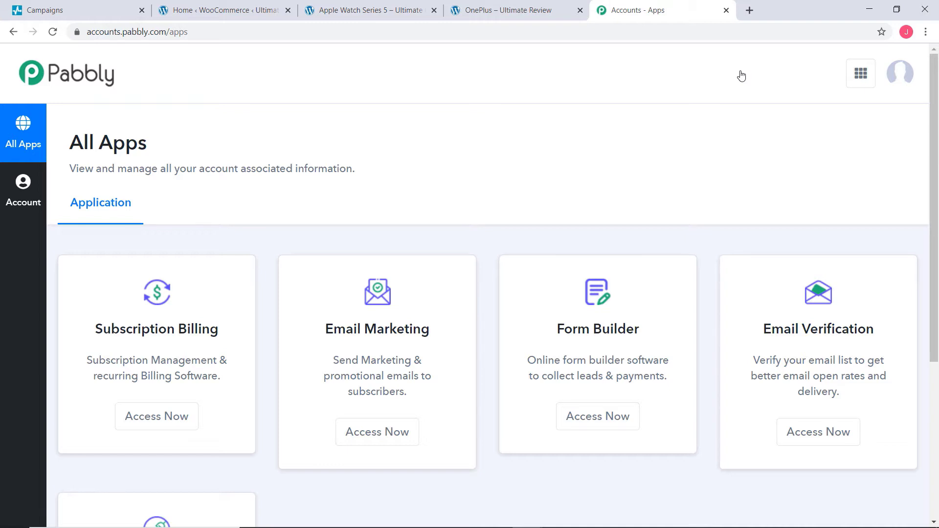
{"action": "scroll", "coordinate": [741, 82], "scroll_direction": "down", "scroll_amount": 5}
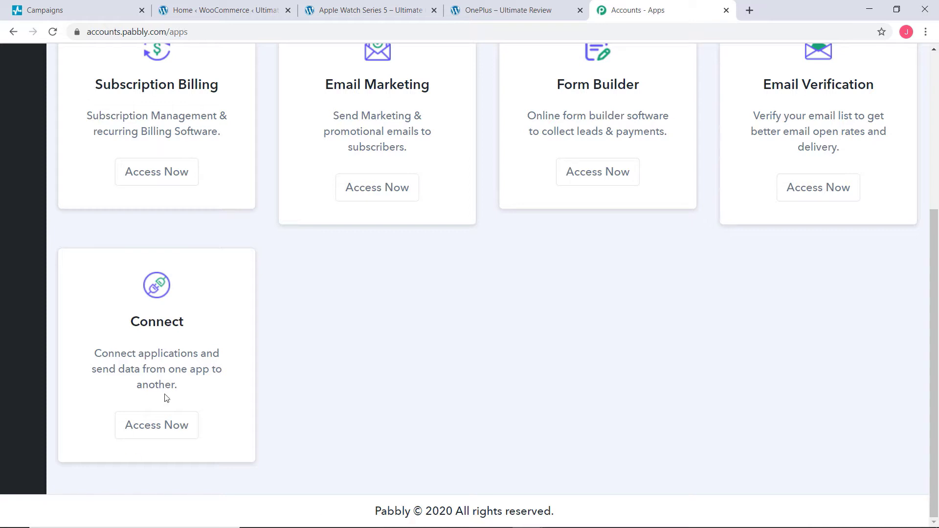
{"action": "left_click", "coordinate": [162, 430]}
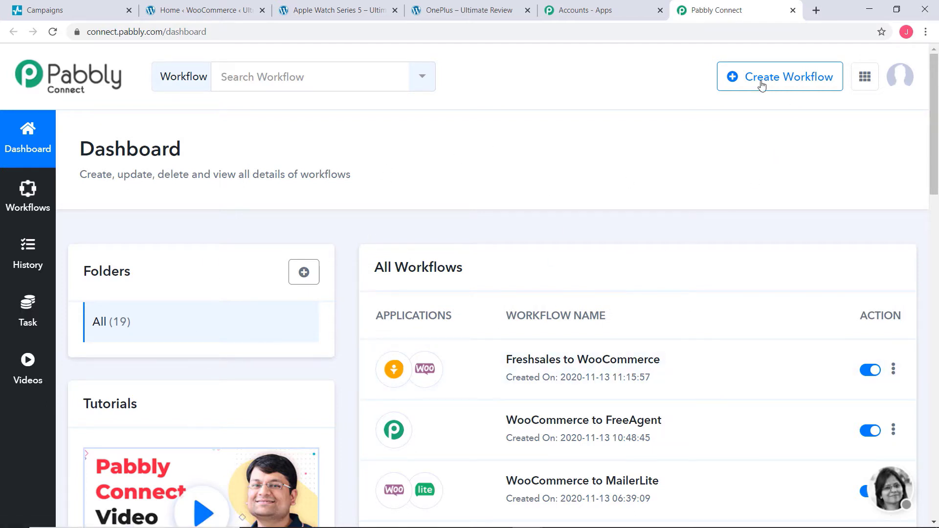
Step: Create a new workflow named "WooCommerce to Razorpay"
{"action": "left_click", "coordinate": [820, 78]}
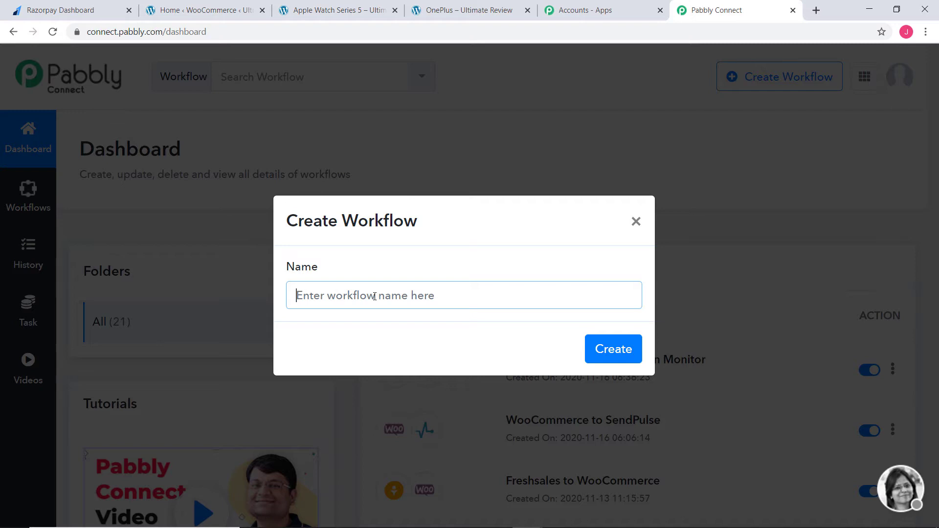
{"action": "type", "text": "WooC"}
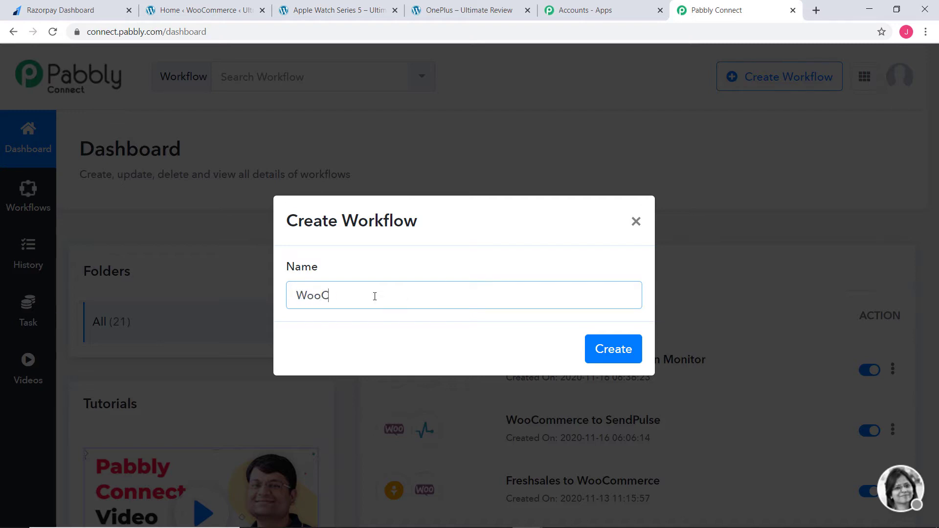
{"action": "type", "text": "ommerce to Razorpay"}
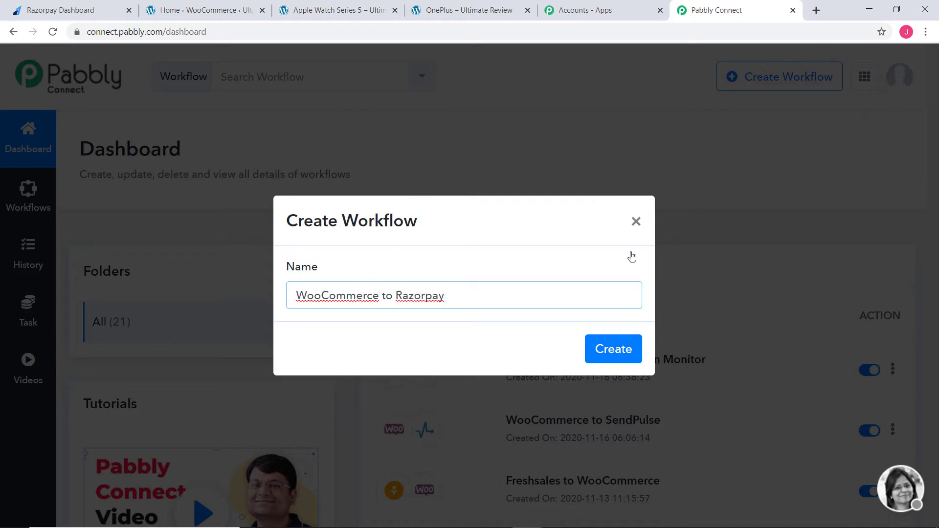
{"action": "left_click", "coordinate": [623, 346]}
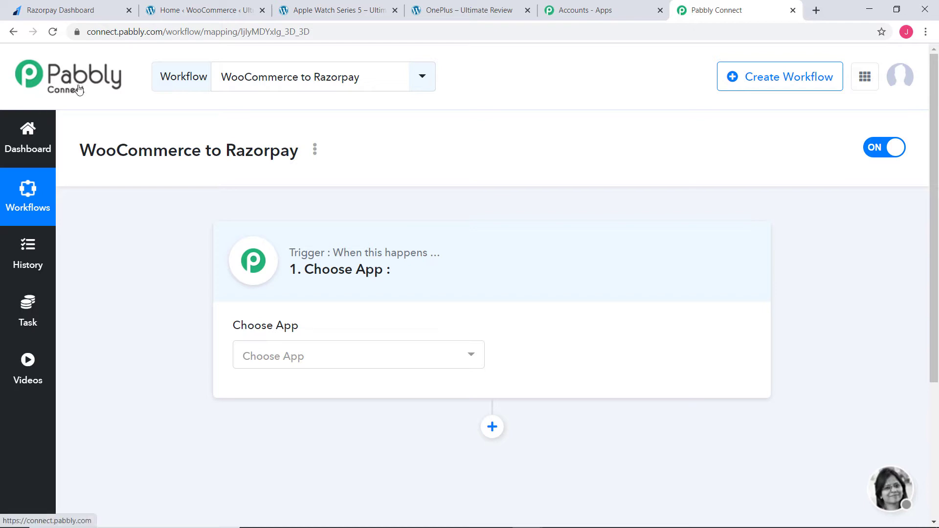
Step: Set the workflow's trigger app to WooCommerce with the method New Order Created, and review the other available methods
{"action": "left_click", "coordinate": [313, 361]}
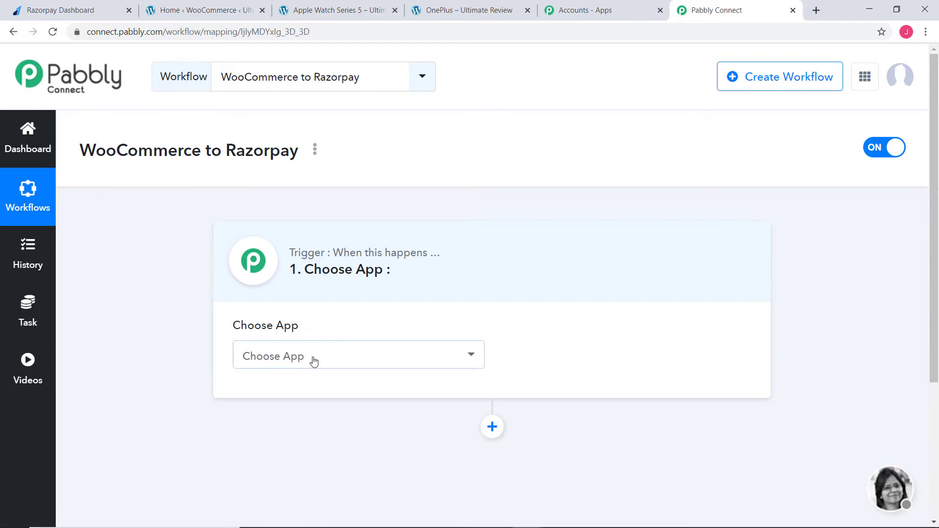
{"action": "type", "text": "wooc"}
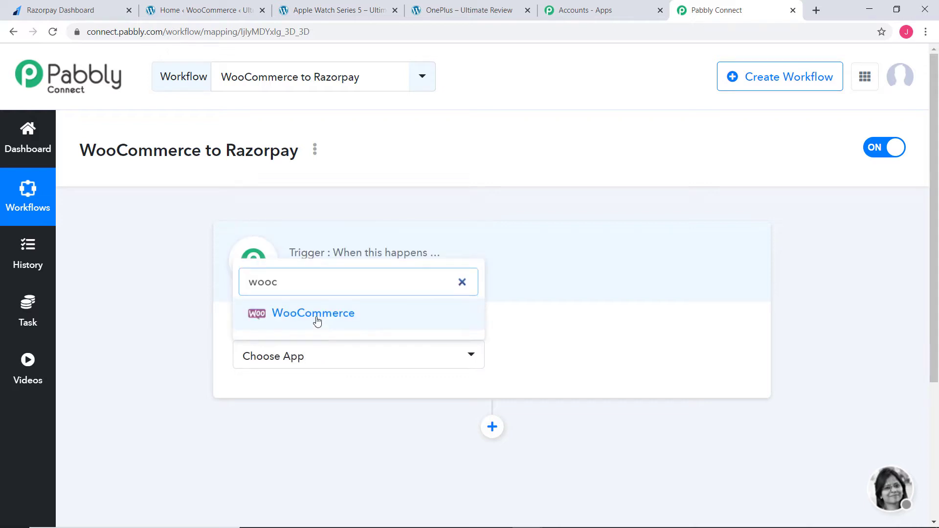
{"action": "left_click", "coordinate": [315, 321]}
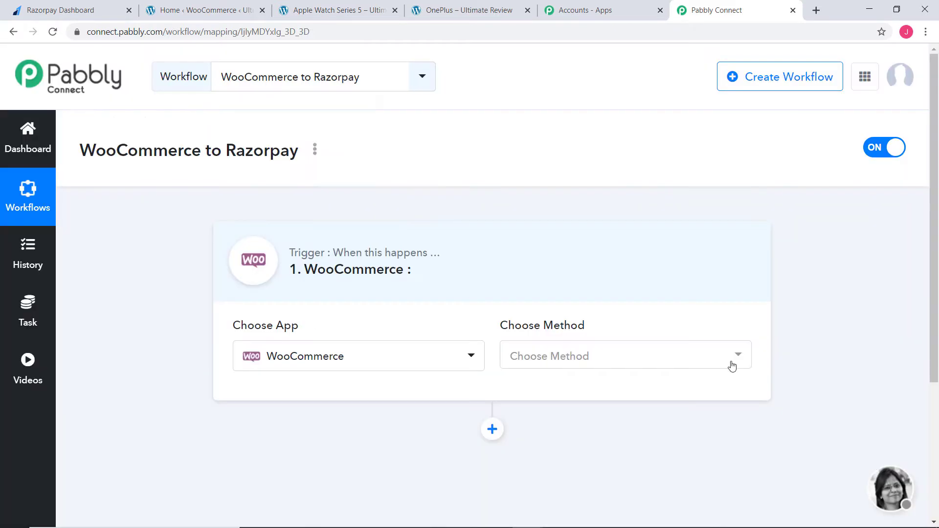
{"action": "left_click", "coordinate": [670, 361]}
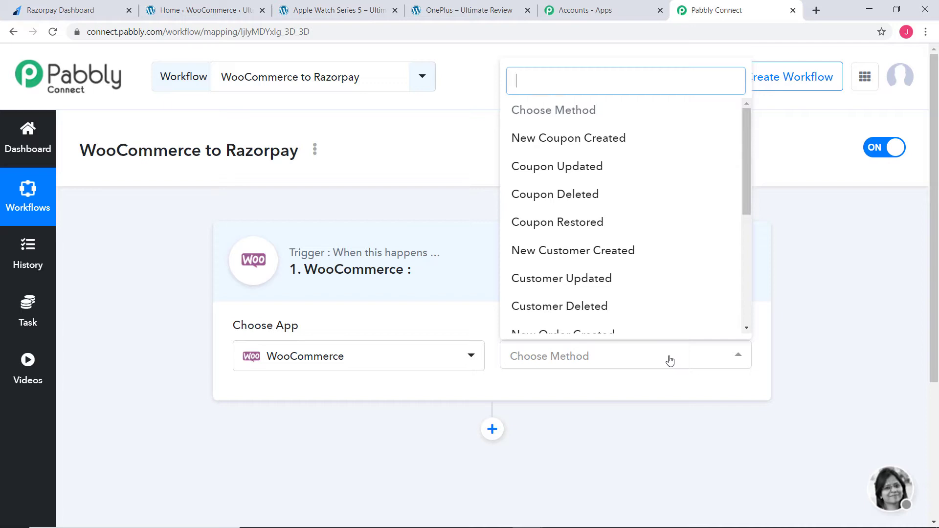
{"action": "type", "text": "new"}
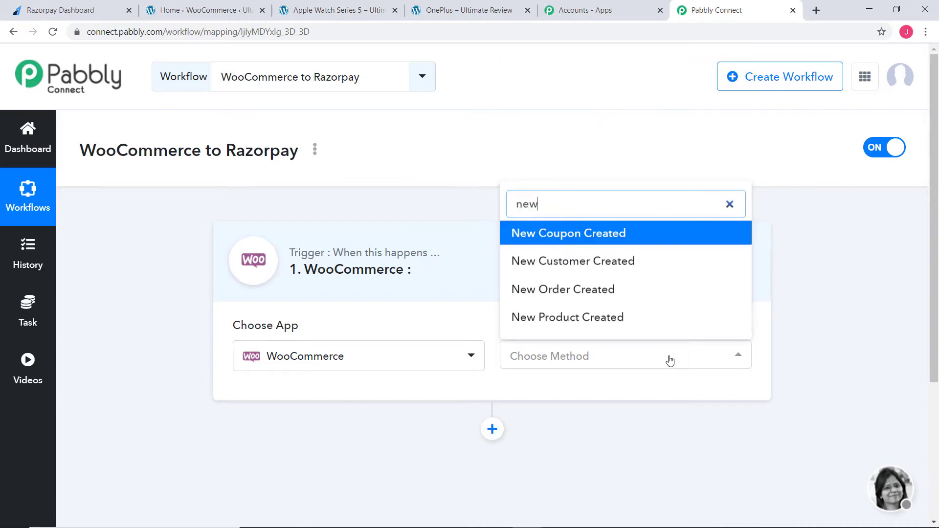
{"action": "left_click", "coordinate": [570, 290]}
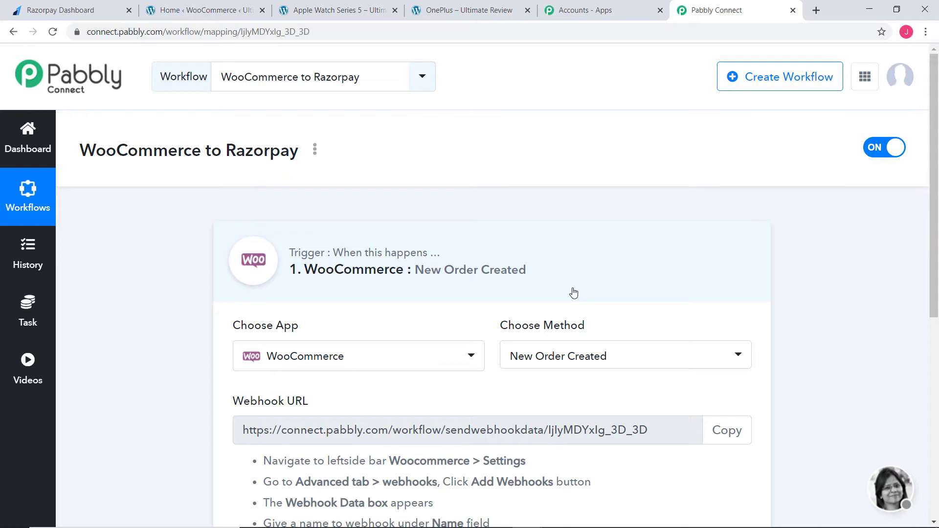
{"action": "left_click", "coordinate": [654, 365]}
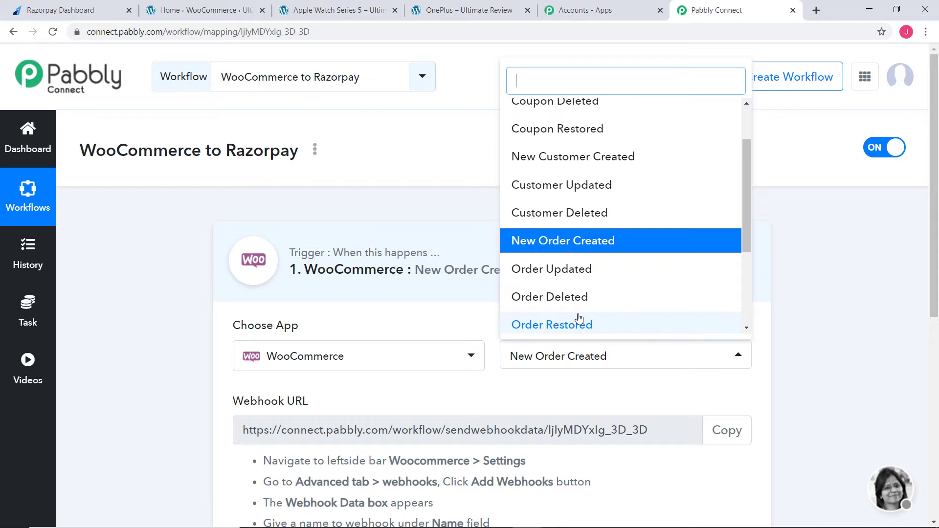
{"action": "left_click", "coordinate": [538, 382]}
Step: Copy the webhook URL of the WooCommerce trigger
{"action": "scroll", "coordinate": [552, 389], "scroll_direction": "down", "scroll_amount": 2}
{"action": "scroll", "coordinate": [552, 388], "scroll_direction": "down", "scroll_amount": 3}
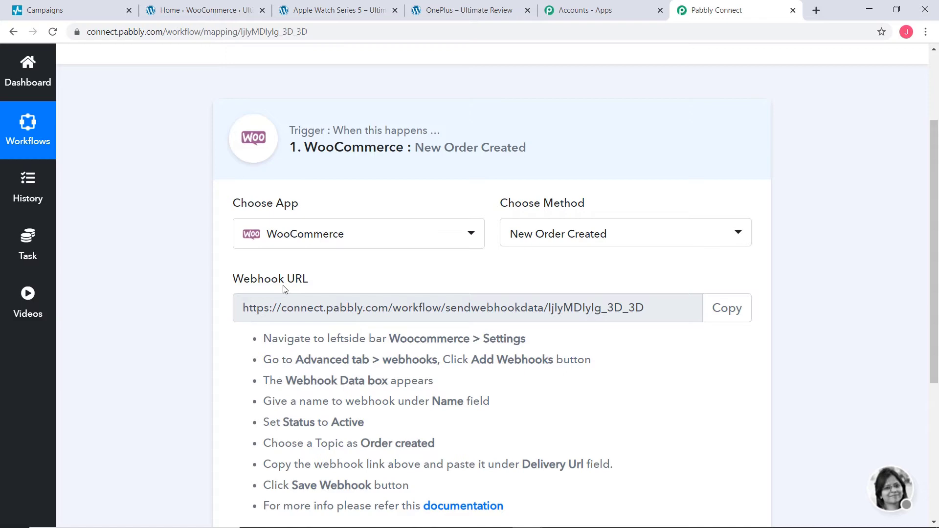
{"action": "scroll", "coordinate": [430, 396], "scroll_direction": "down", "scroll_amount": 3}
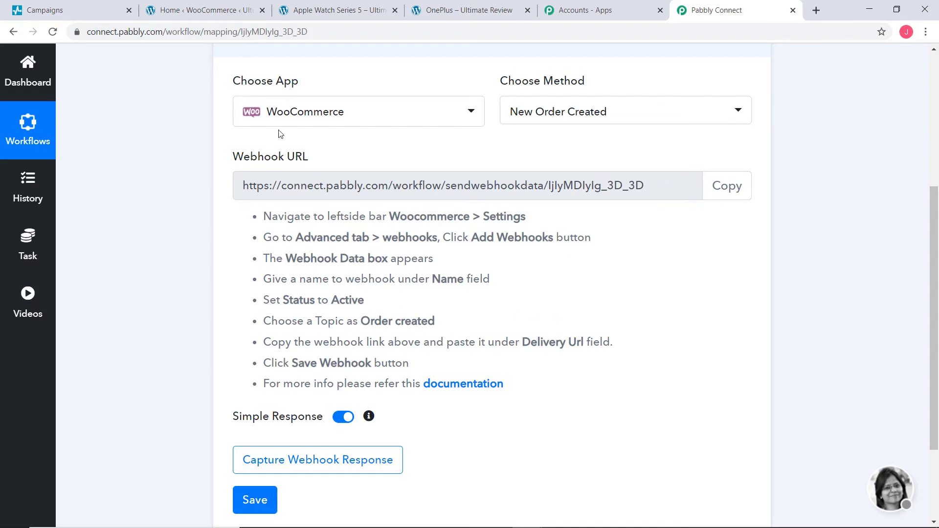
{"action": "left_click", "coordinate": [723, 187]}
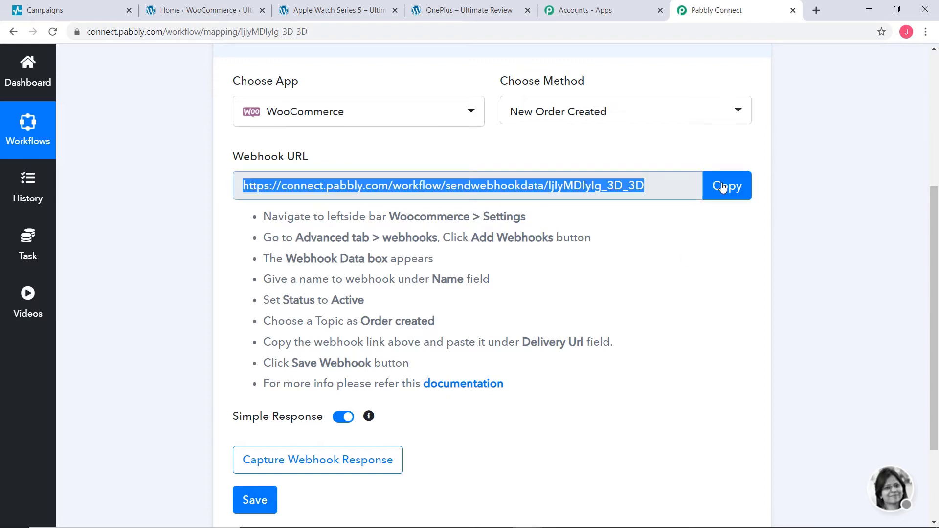
Step: Switch to the WordPress admin and start a new webhook in WooCommerce's advanced settings
{"action": "left_click", "coordinate": [208, 11]}
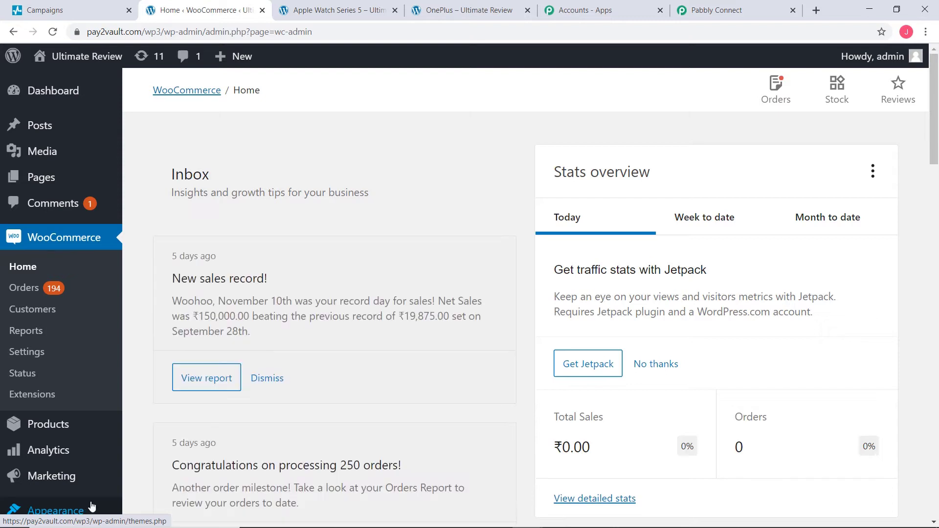
{"action": "left_click", "coordinate": [28, 354]}
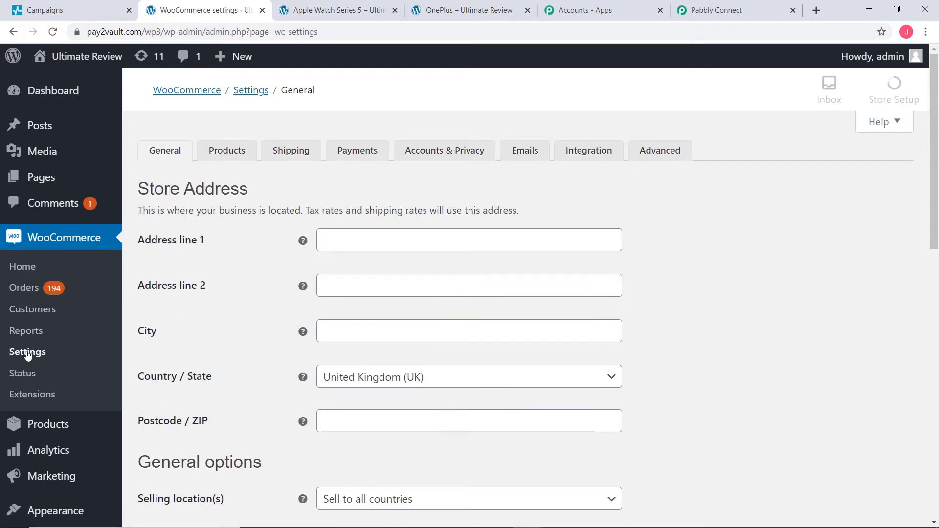
{"action": "left_click", "coordinate": [668, 153]}
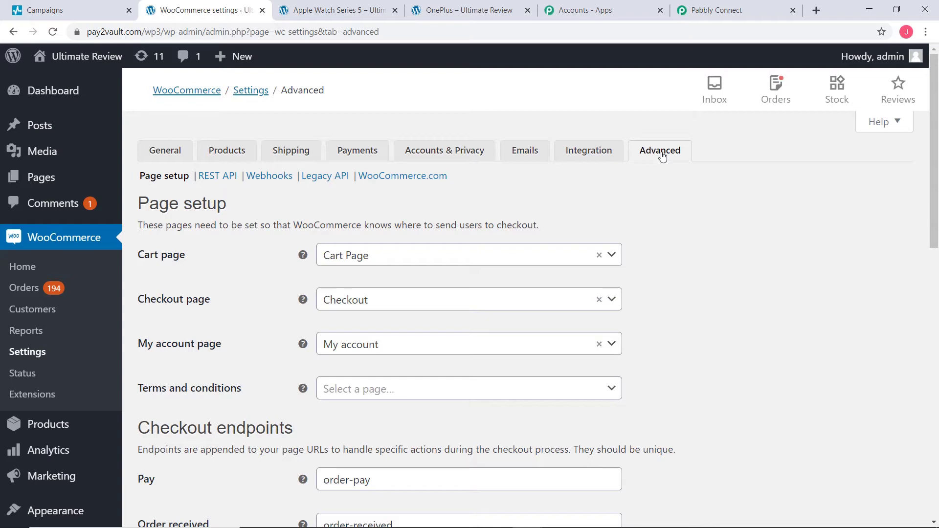
{"action": "left_click", "coordinate": [267, 178]}
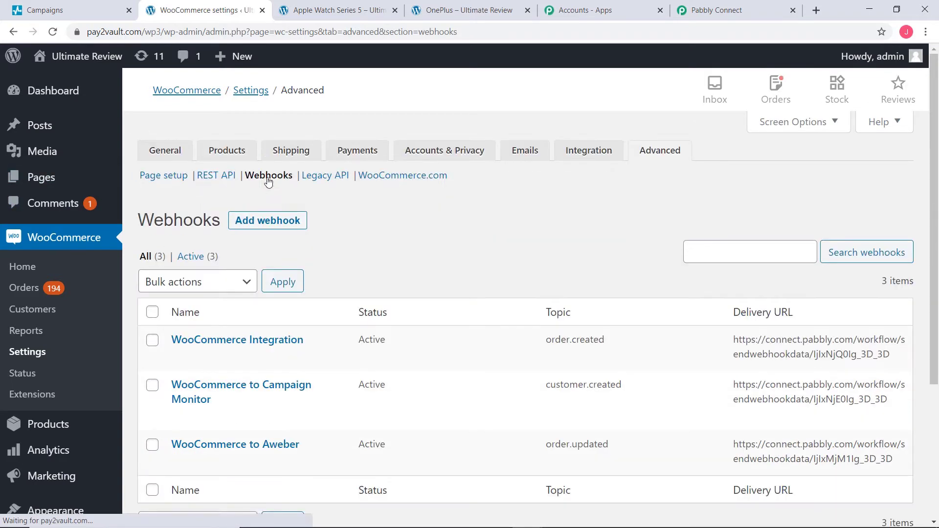
{"action": "left_click", "coordinate": [270, 220]}
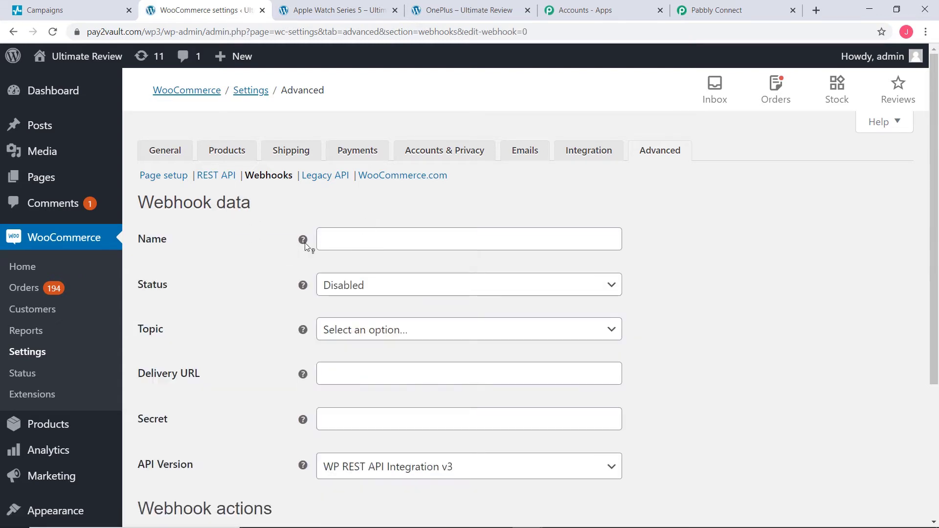
Step: Name the webhook "WooCommerce Integration" and set its status to Active
{"action": "left_click", "coordinate": [323, 239]}
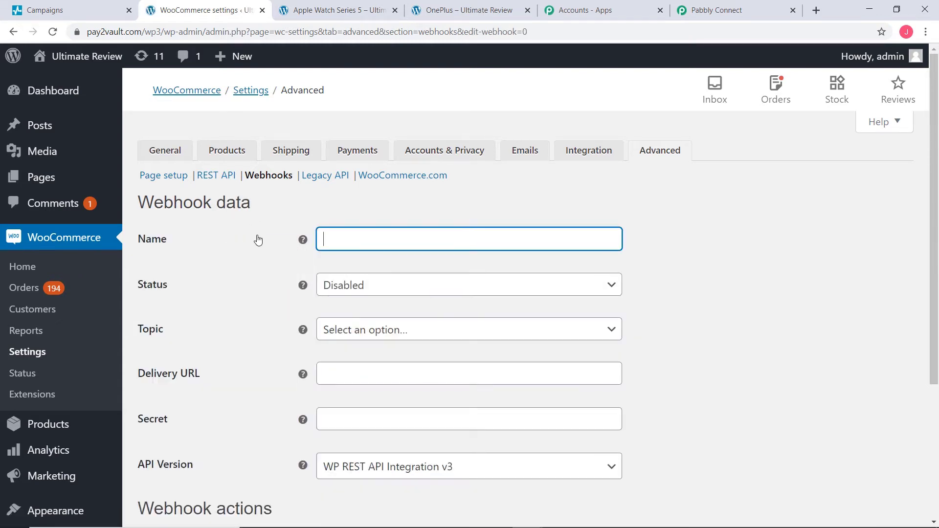
{"action": "type", "text": "WooCommerce Integration"}
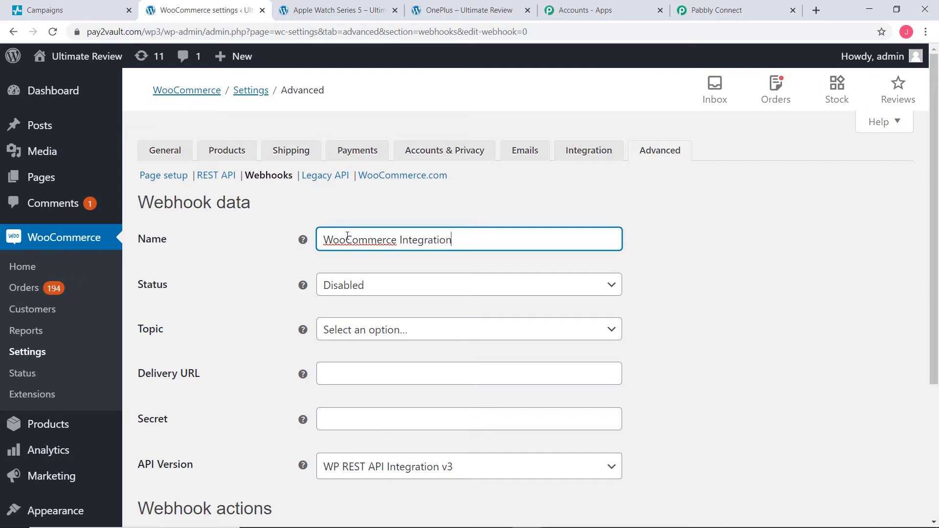
{"action": "left_click", "coordinate": [411, 287]}
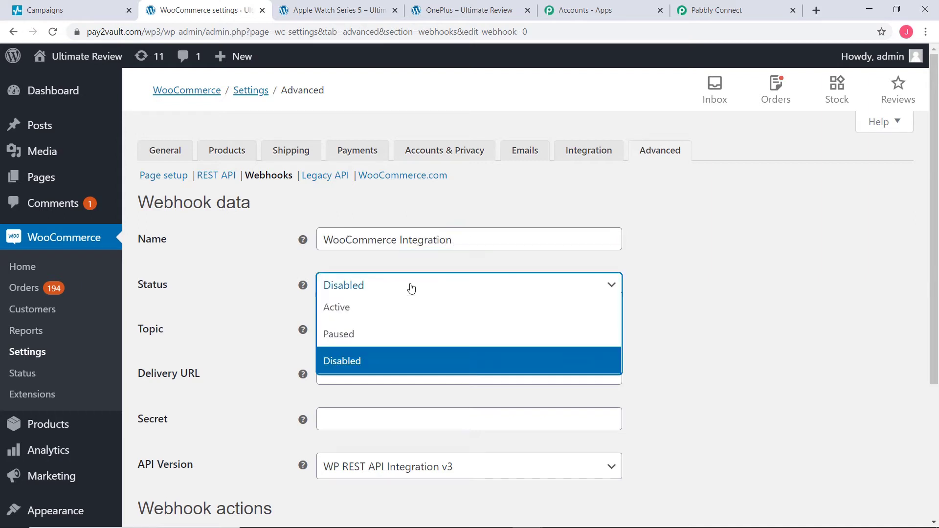
{"action": "left_click", "coordinate": [391, 310]}
Step: Set the webhook's topic to Order created and paste the copied Pabbly webhook URL as its delivery URL
{"action": "left_click", "coordinate": [394, 338]}
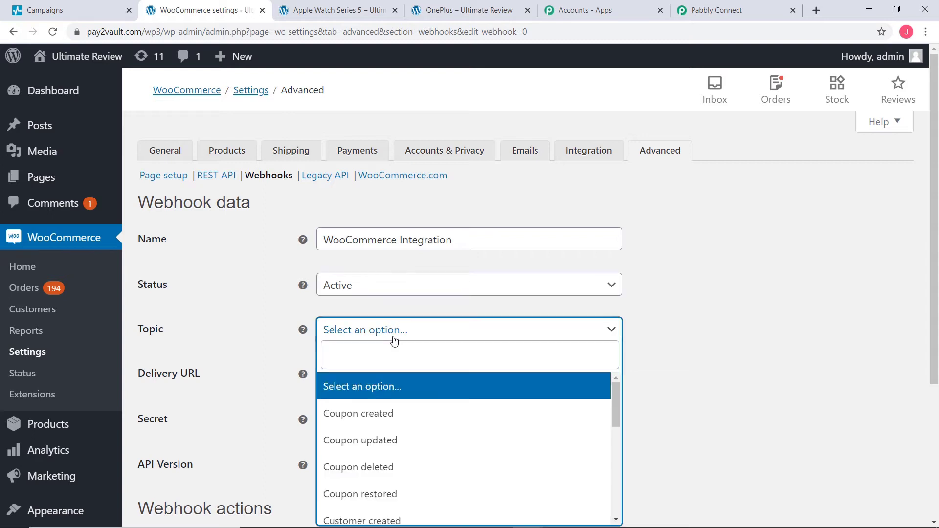
{"action": "type", "text": "order"}
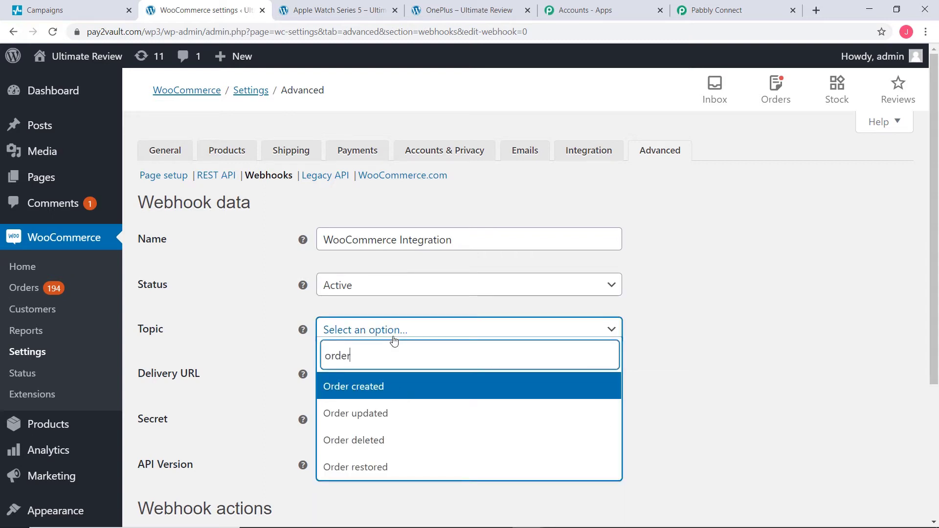
{"action": "left_click", "coordinate": [380, 395]}
{"action": "left_click", "coordinate": [326, 381]}
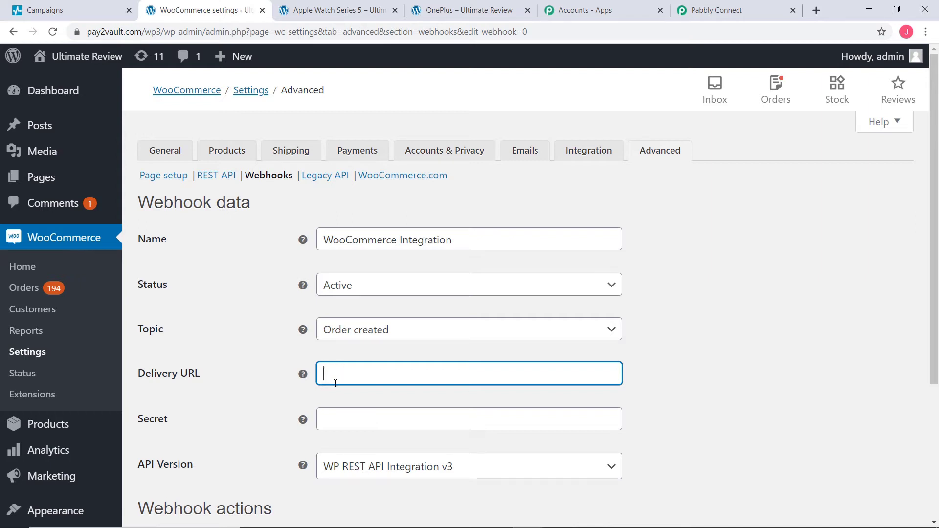
{"action": "key", "text": "ctrl+v"}
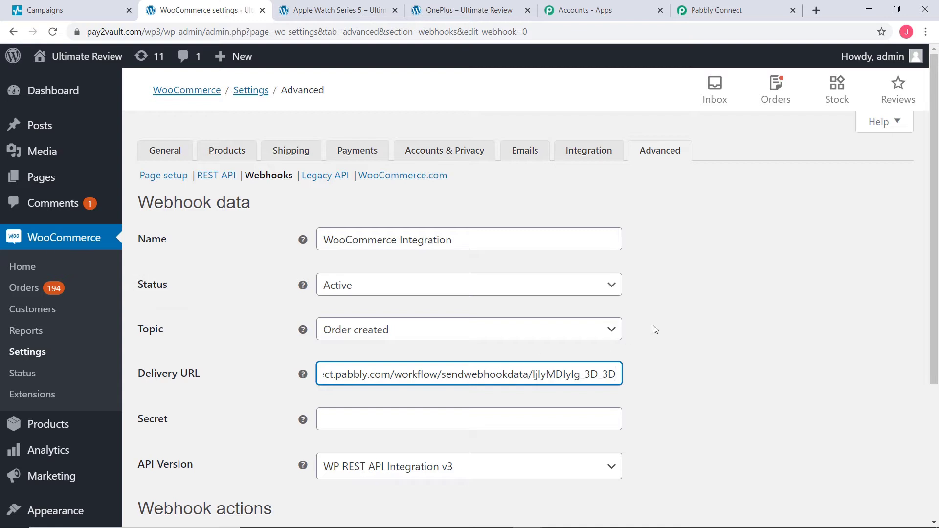
Step: Save the new webhook, then save it once more from its reloaded edit page
{"action": "scroll", "coordinate": [682, 329], "scroll_direction": "down", "scroll_amount": 4}
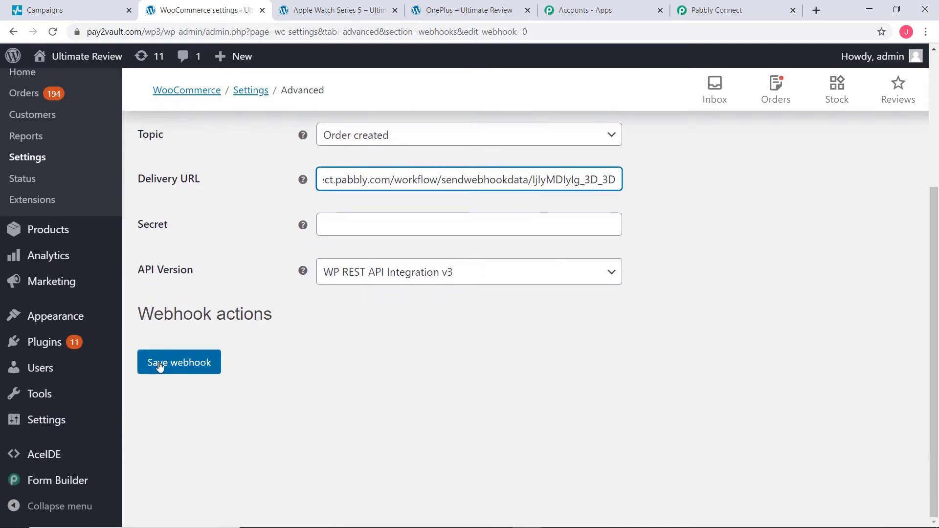
{"action": "left_click", "coordinate": [183, 368]}
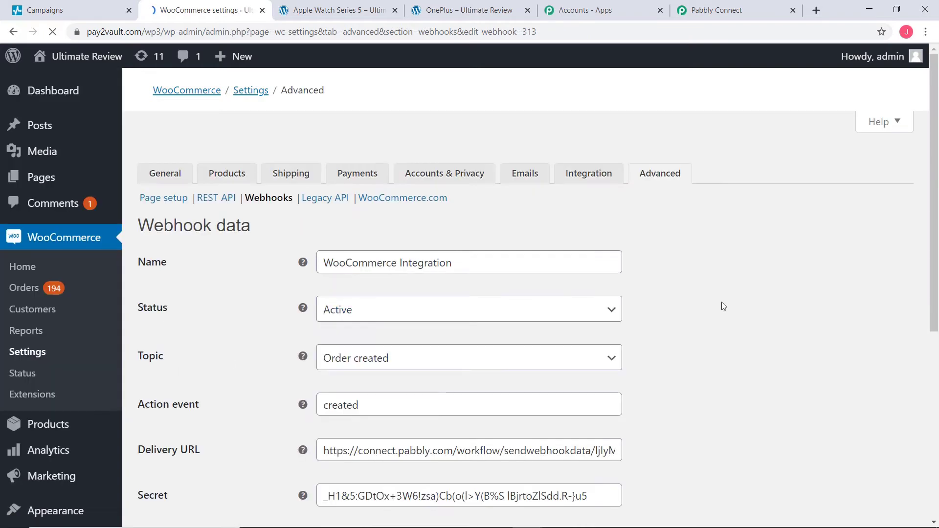
{"action": "scroll", "coordinate": [722, 304], "scroll_direction": "down", "scroll_amount": 3}
{"action": "scroll", "coordinate": [722, 305], "scroll_direction": "down", "scroll_amount": 2}
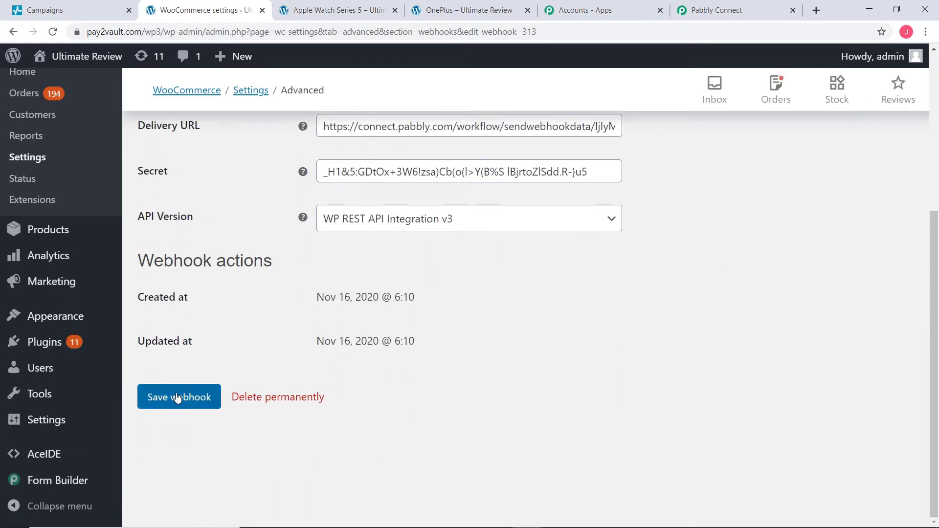
{"action": "left_click", "coordinate": [178, 397]}
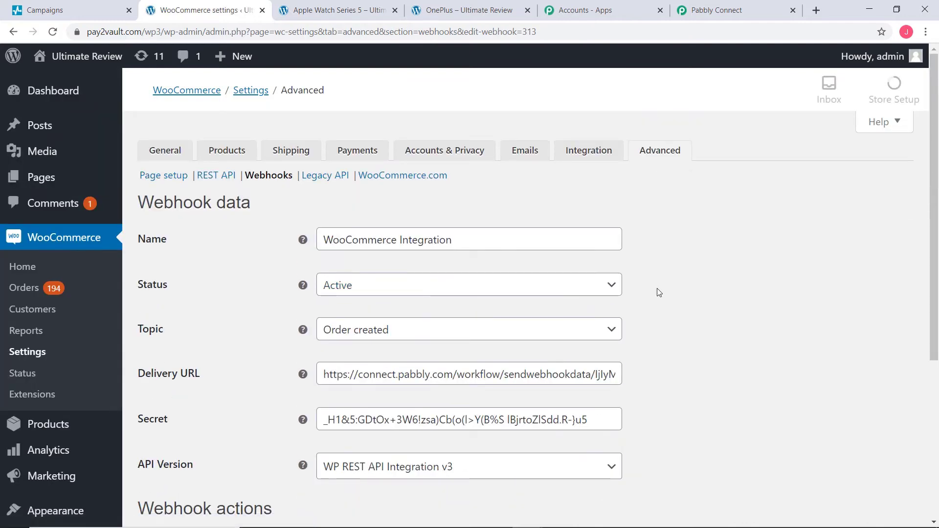
Step: Return to the Pabbly Connect workflow and start capturing the webhook response for the WooCommerce trigger
{"action": "left_click", "coordinate": [711, 13]}
{"action": "left_click", "coordinate": [698, 373]}
{"action": "scroll", "coordinate": [702, 374], "scroll_direction": "down", "scroll_amount": 3}
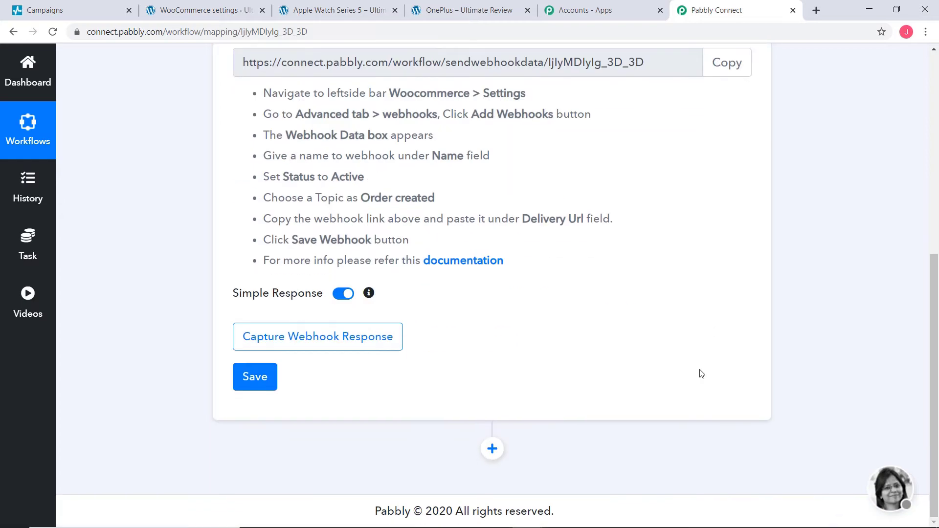
{"action": "left_click", "coordinate": [327, 342]}
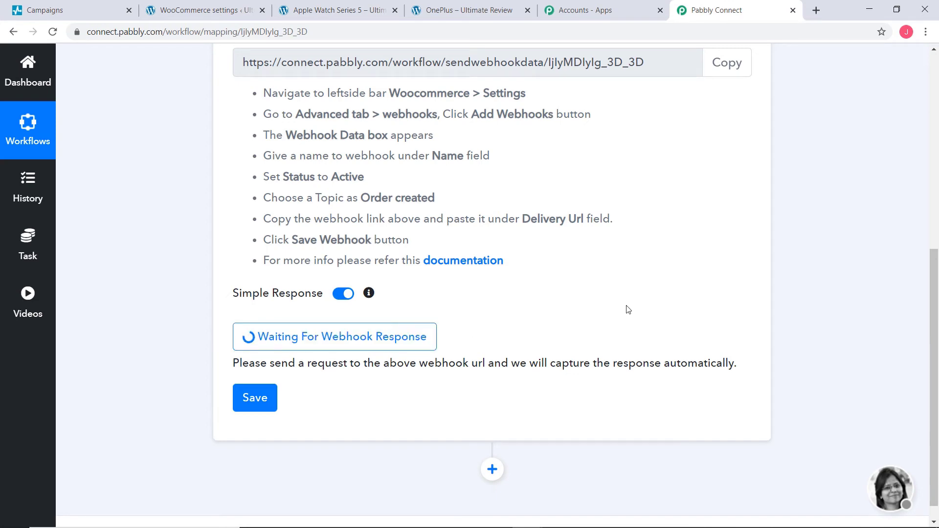
Step: Switch to the store's Apple Watch Series 5 product page, add one unit to the cart and proceed to checkout
{"action": "left_click", "coordinate": [346, 16]}
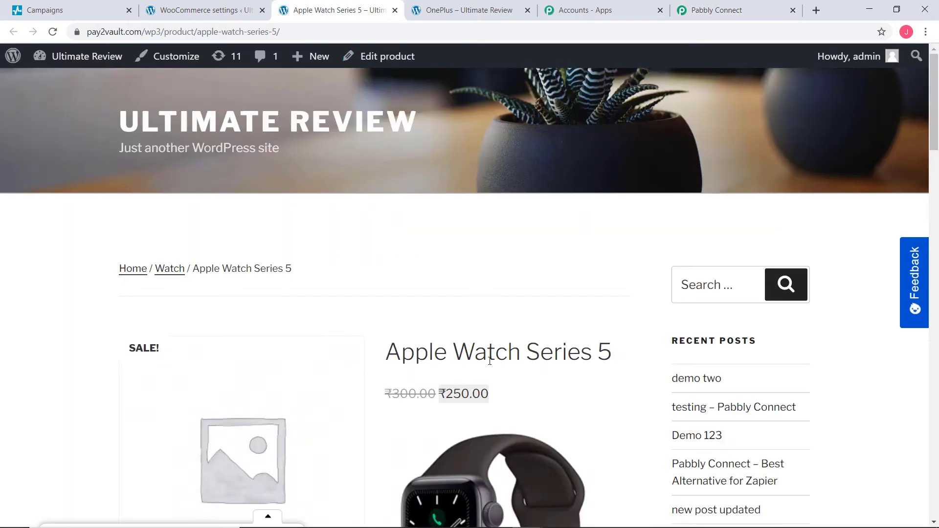
{"action": "scroll", "coordinate": [620, 367], "scroll_direction": "down", "scroll_amount": 10}
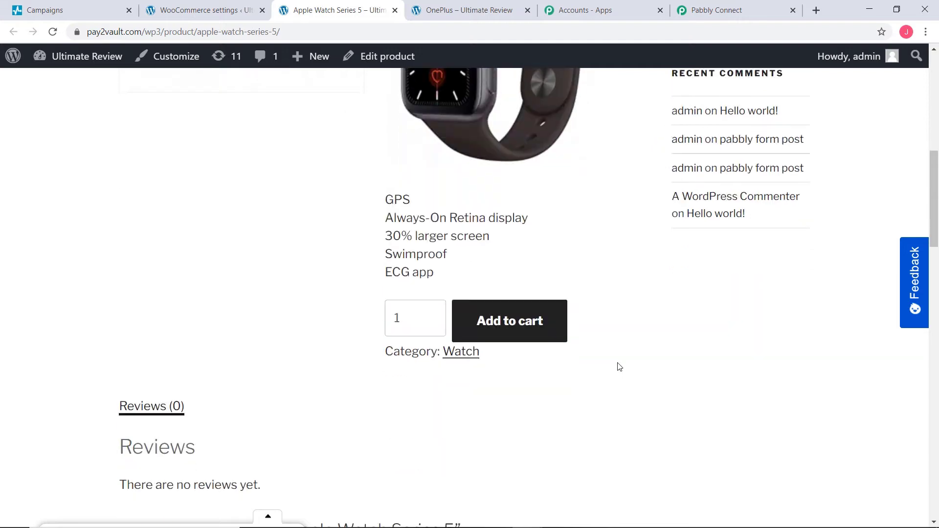
{"action": "left_click", "coordinate": [494, 322]}
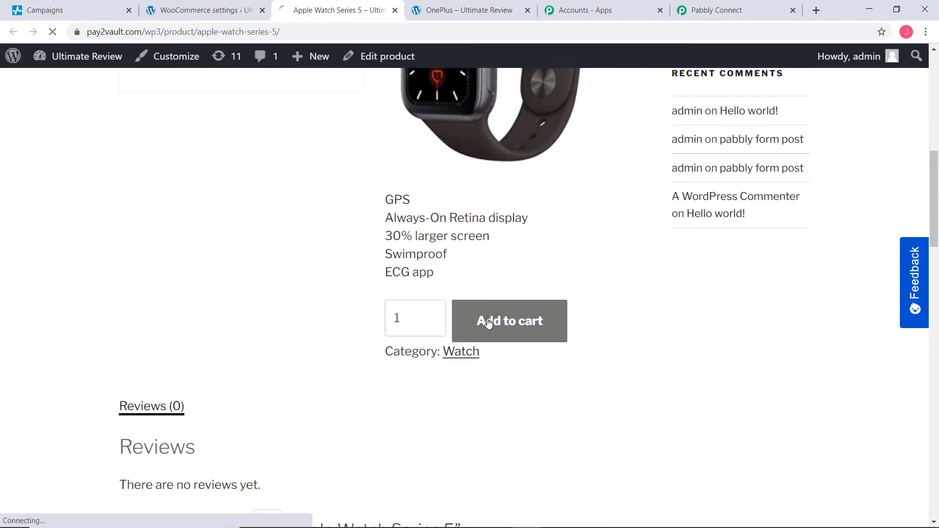
{"action": "scroll", "coordinate": [488, 323], "scroll_direction": "down", "scroll_amount": 7}
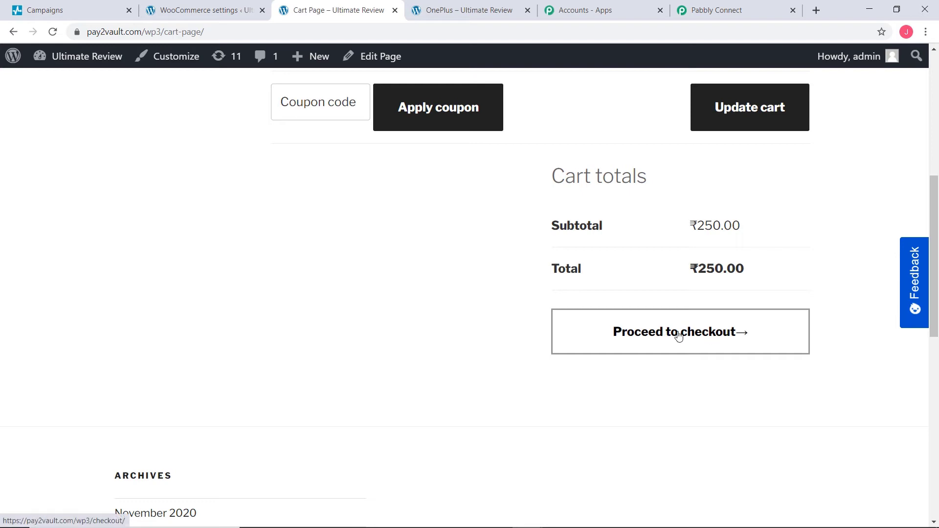
{"action": "left_click", "coordinate": [678, 333]}
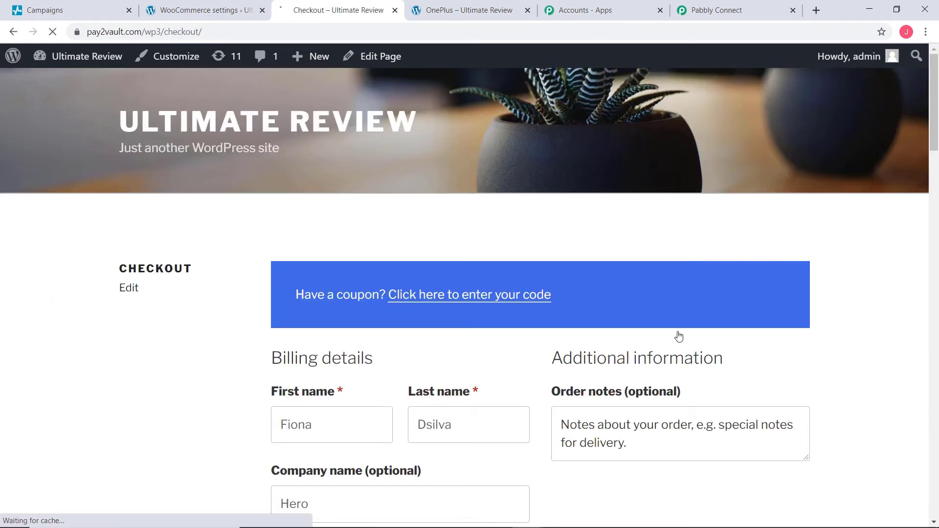
Step: Collapse the website survey pop-up and replace the billing first and last name with the test customer's name
{"action": "scroll", "coordinate": [677, 335], "scroll_direction": "down", "scroll_amount": 5}
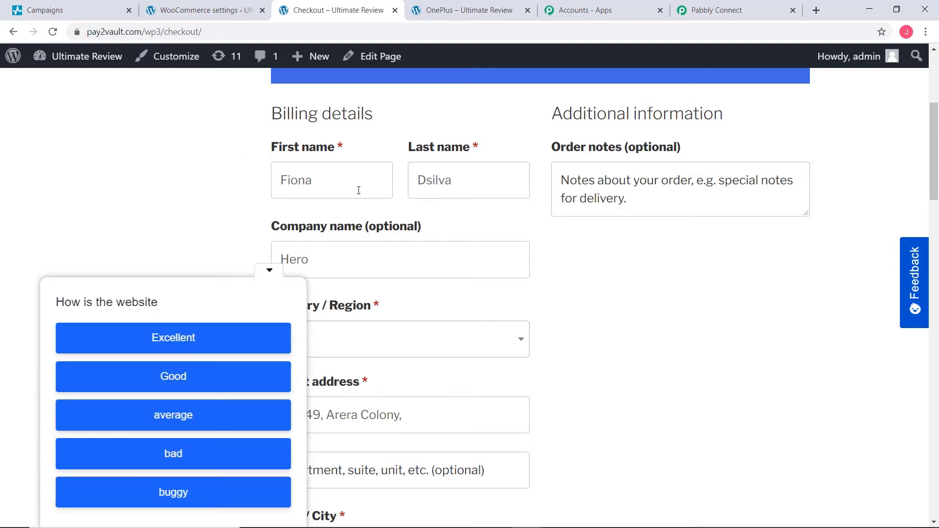
{"action": "left_click", "coordinate": [267, 272]}
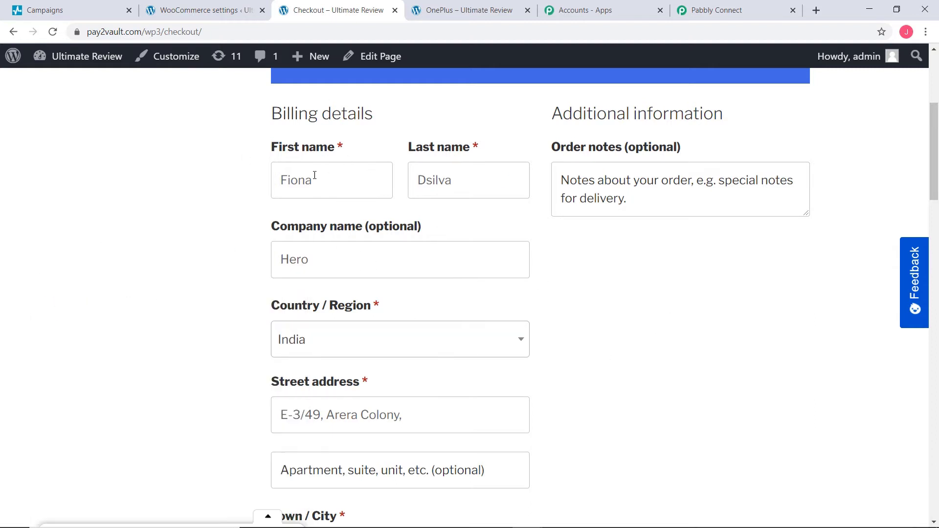
{"action": "double_click", "coordinate": [349, 180]}
{"action": "key", "text": "BackSpace"}
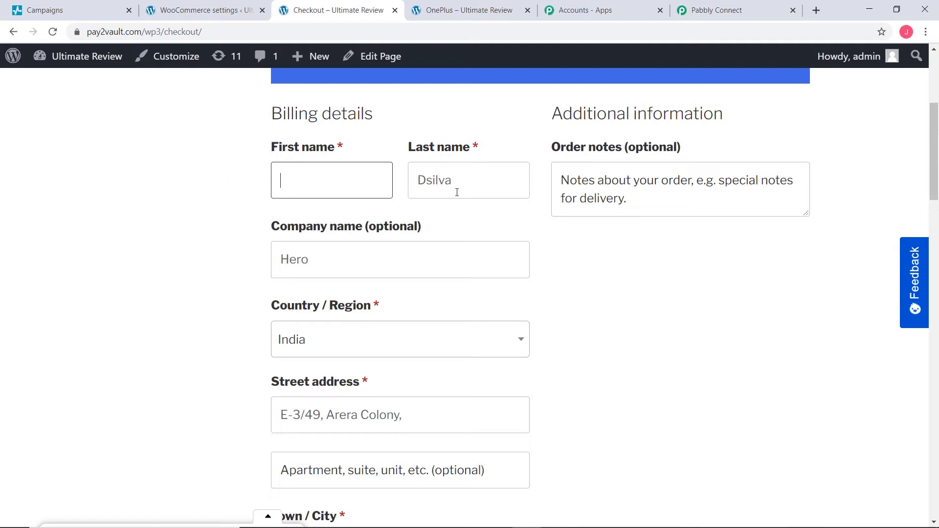
{"action": "left_click_drag", "start_coordinate": [457, 189], "coordinate": [417, 188]}
{"action": "key", "text": "BackSpace"}
{"action": "left_click", "coordinate": [291, 189]}
{"action": "left_click", "coordinate": [427, 185]}
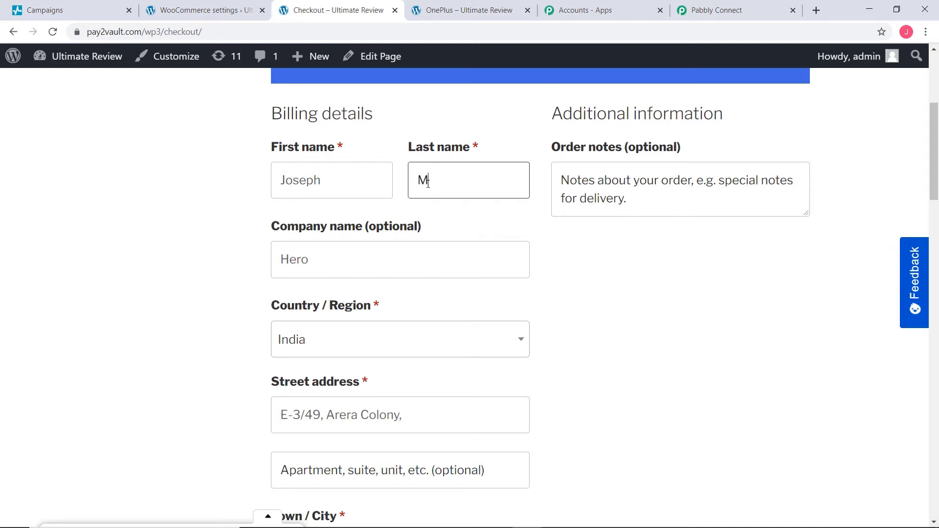
Step: Replace the billing email address with the test customer's email
{"action": "scroll", "coordinate": [457, 243], "scroll_direction": "down", "scroll_amount": 3}
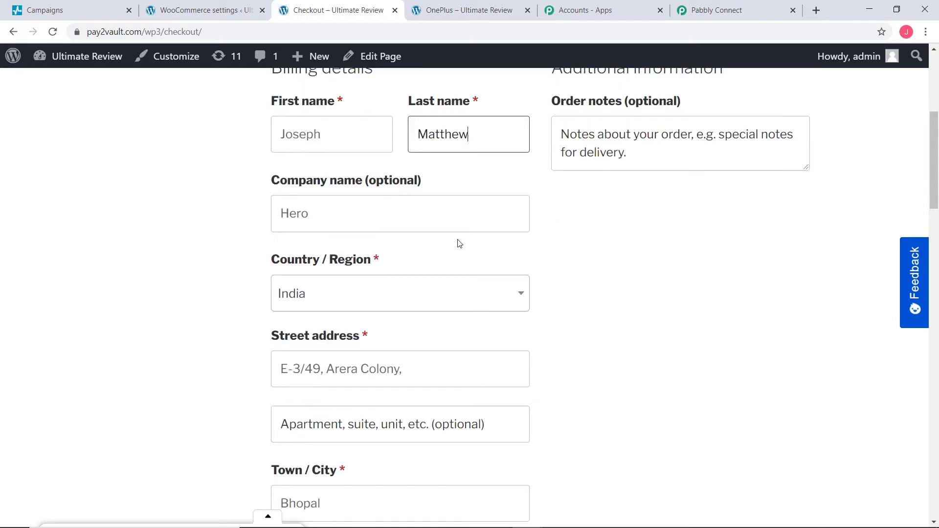
{"action": "scroll", "coordinate": [394, 354], "scroll_direction": "down", "scroll_amount": 6}
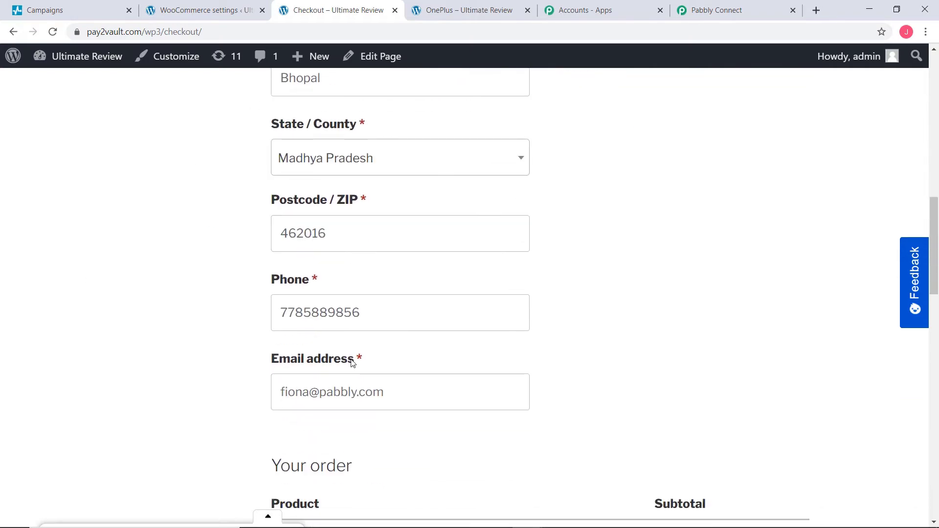
{"action": "left_click_drag", "start_coordinate": [394, 380], "coordinate": [264, 404]}
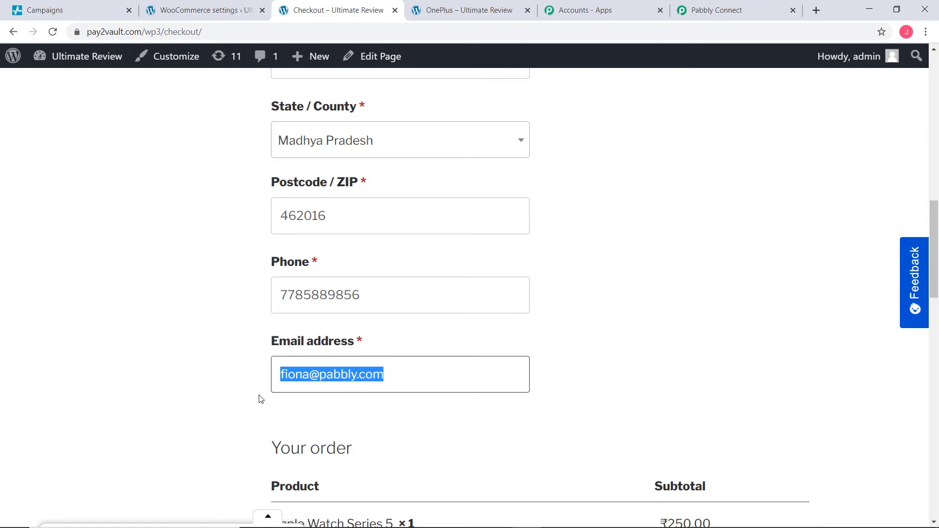
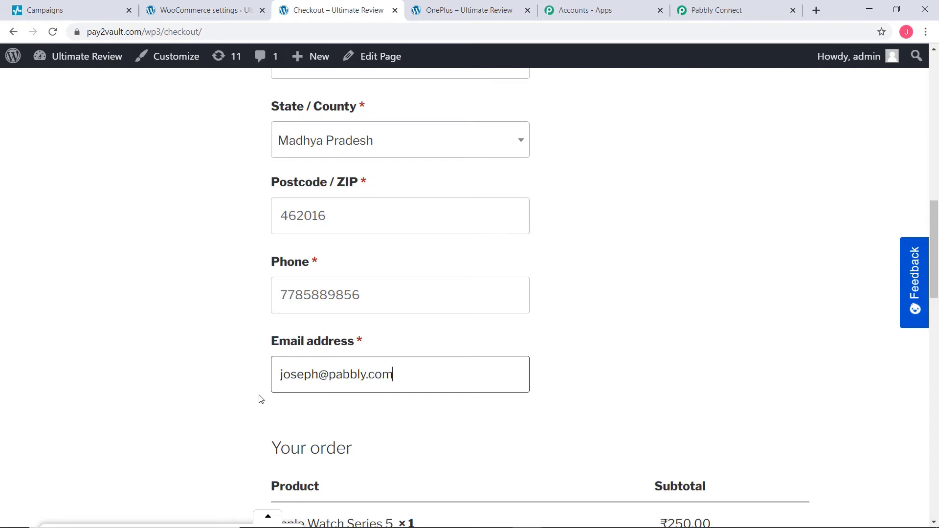
Step: Place the test order with Cash on delivery as the payment method and review the order details
{"action": "scroll", "coordinate": [293, 402], "scroll_direction": "down", "scroll_amount": 10}
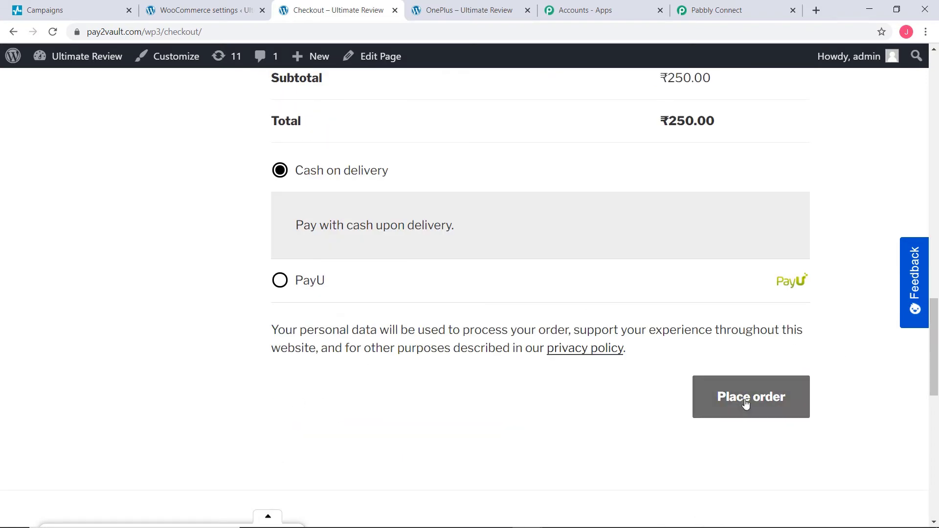
{"action": "left_click", "coordinate": [730, 395]}
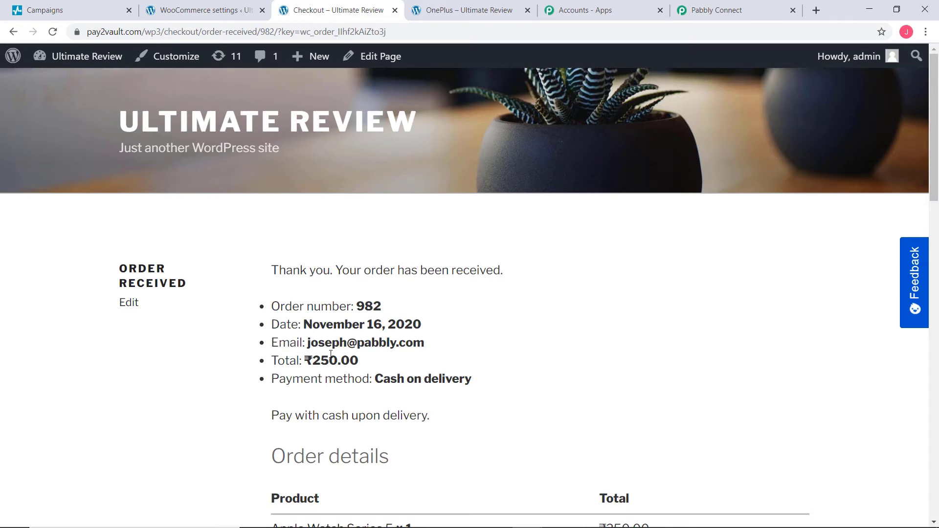
{"action": "scroll", "coordinate": [574, 335], "scroll_direction": "down", "scroll_amount": 2}
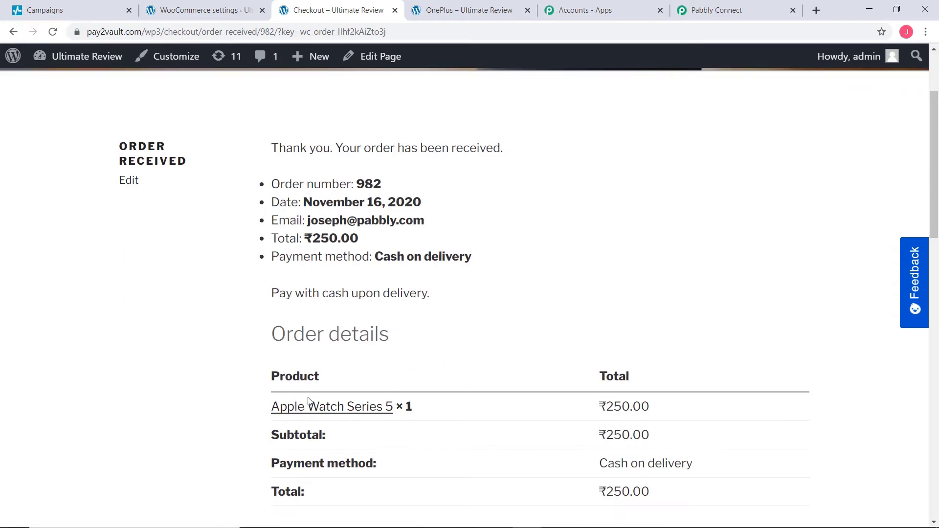
{"action": "scroll", "coordinate": [603, 292], "scroll_direction": "up", "scroll_amount": 2}
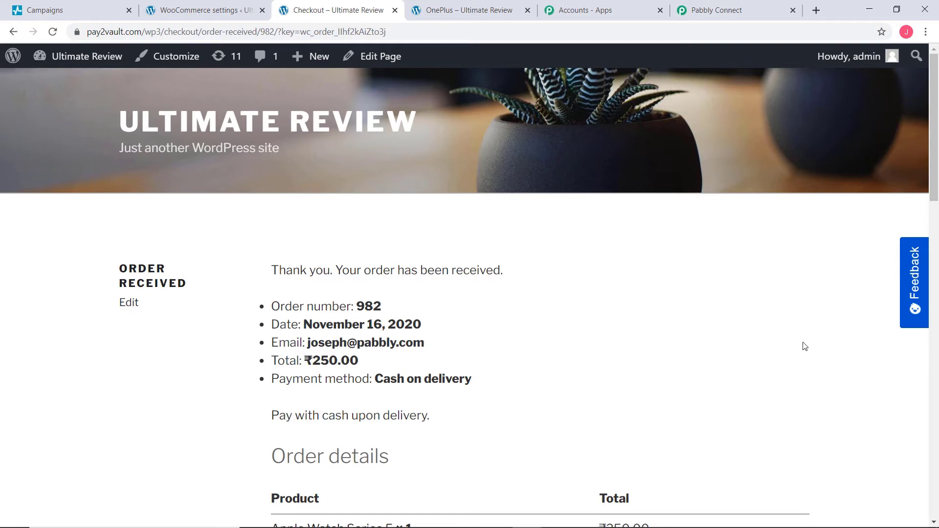
Step: Return to the Pabbly Connect workflow, check the captured webhook response for the order and save the WooCommerce trigger
{"action": "left_click", "coordinate": [709, 14]}
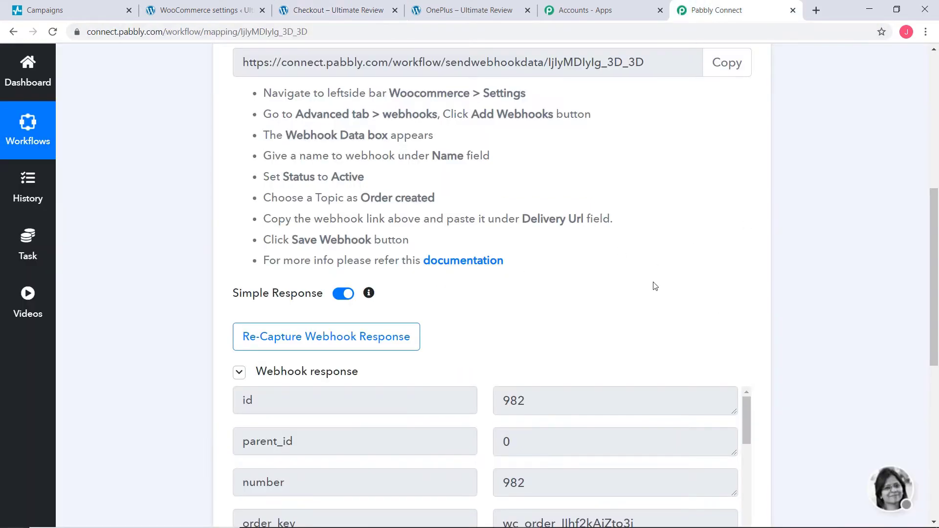
{"action": "scroll", "coordinate": [575, 313], "scroll_direction": "down", "scroll_amount": 5}
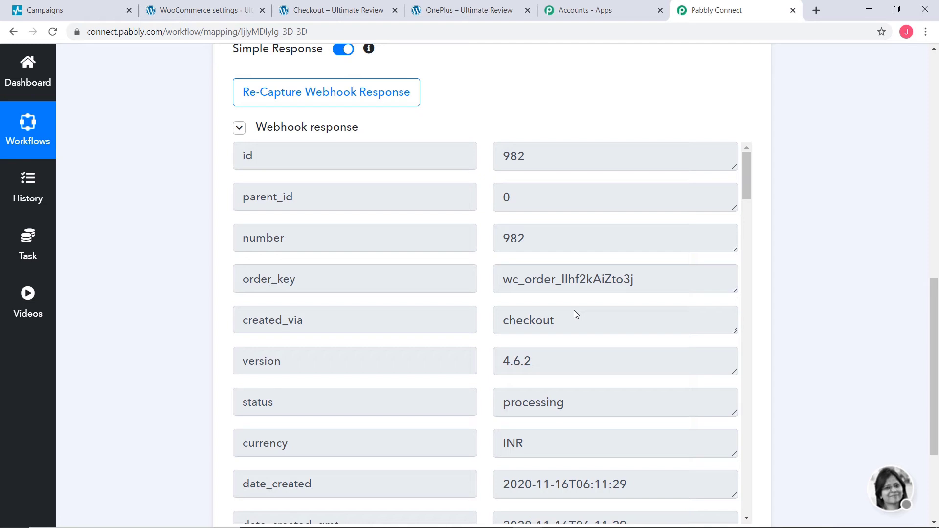
{"action": "scroll", "coordinate": [574, 310], "scroll_direction": "down", "scroll_amount": 5}
{"action": "scroll", "coordinate": [574, 311], "scroll_direction": "down", "scroll_amount": 12}
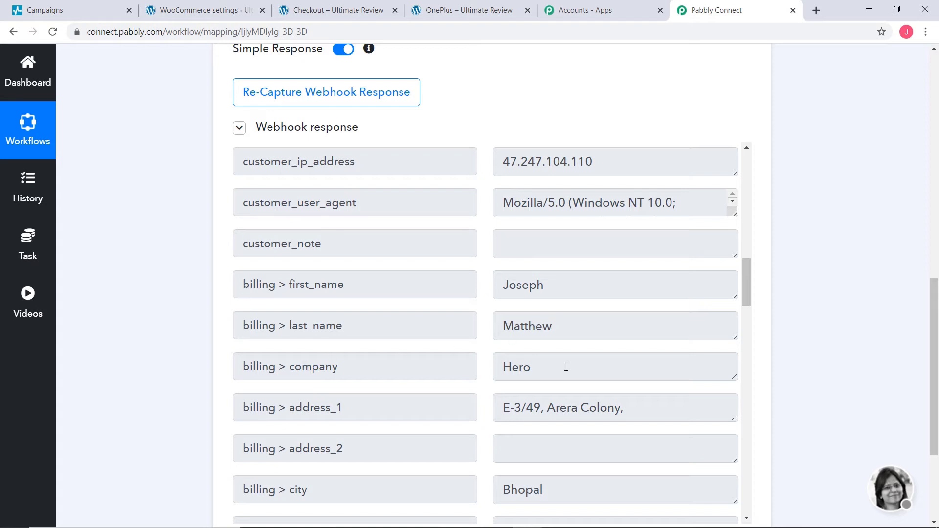
{"action": "scroll", "coordinate": [572, 354], "scroll_direction": "down", "scroll_amount": 9}
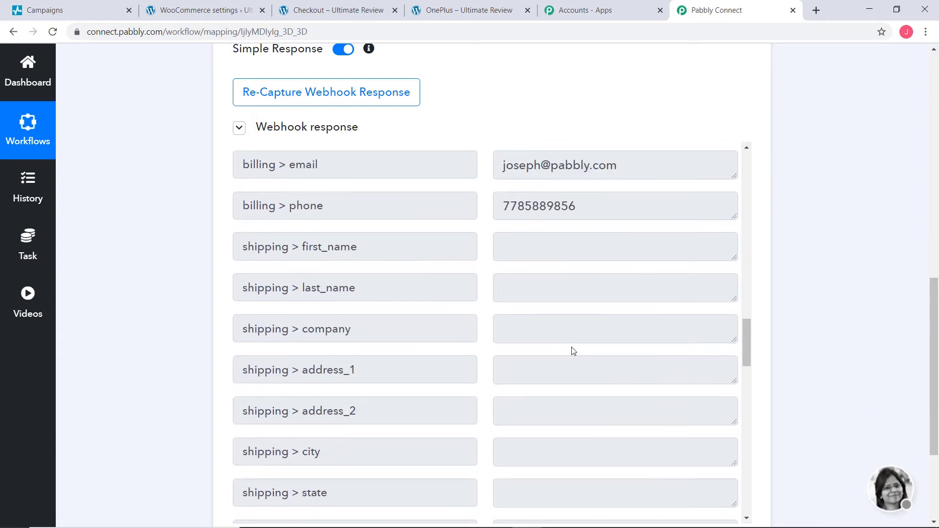
{"action": "scroll", "coordinate": [729, 312], "scroll_direction": "down", "scroll_amount": 5}
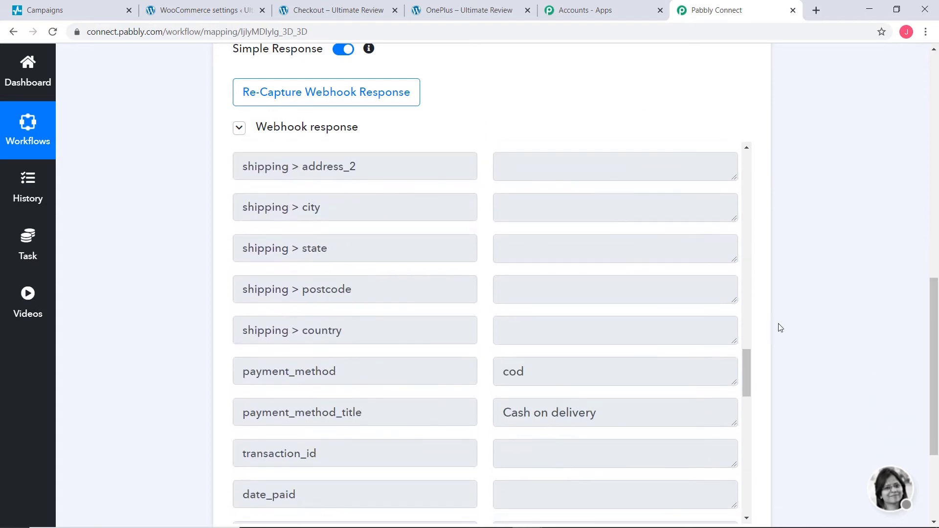
{"action": "scroll", "coordinate": [831, 328], "scroll_direction": "down", "scroll_amount": 5}
{"action": "scroll", "coordinate": [832, 343], "scroll_direction": "down", "scroll_amount": 1}
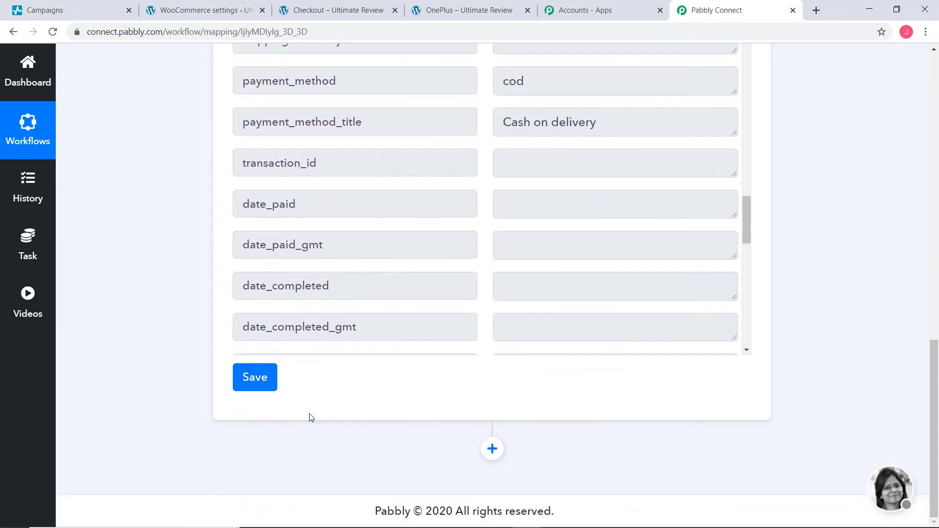
{"action": "left_click", "coordinate": [250, 390]}
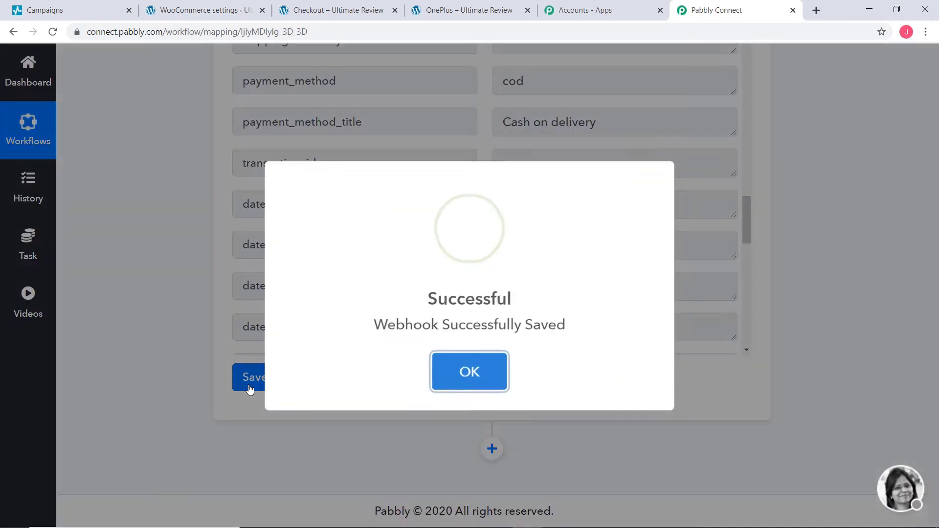
{"action": "left_click", "coordinate": [484, 370]}
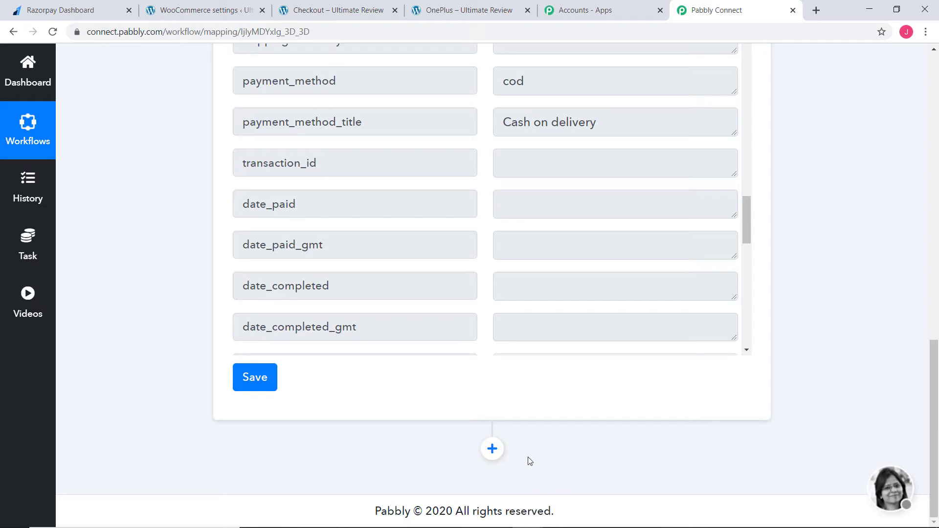
Step: Add an action step after the WooCommerce trigger using the Razorpay app and the Create Customer method
{"action": "left_click", "coordinate": [493, 449]}
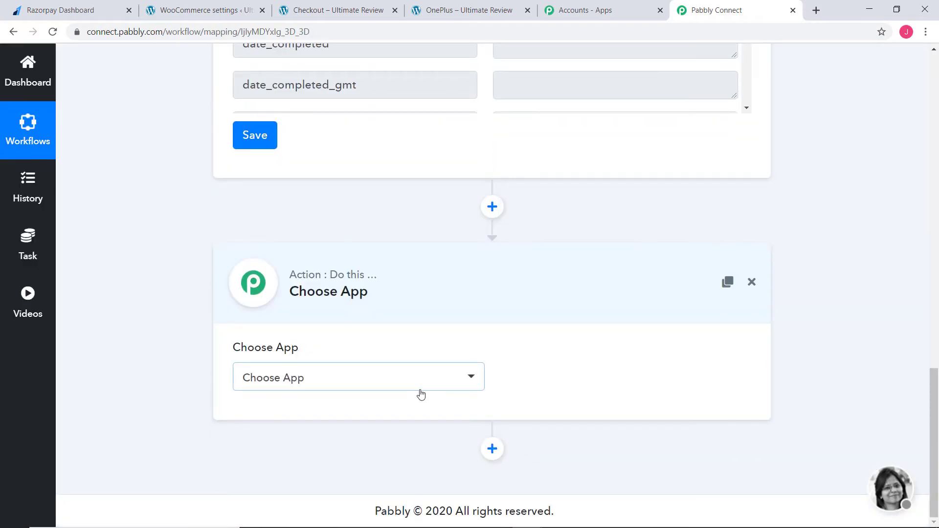
{"action": "left_click", "coordinate": [423, 393]}
{"action": "type", "text": "raz"}
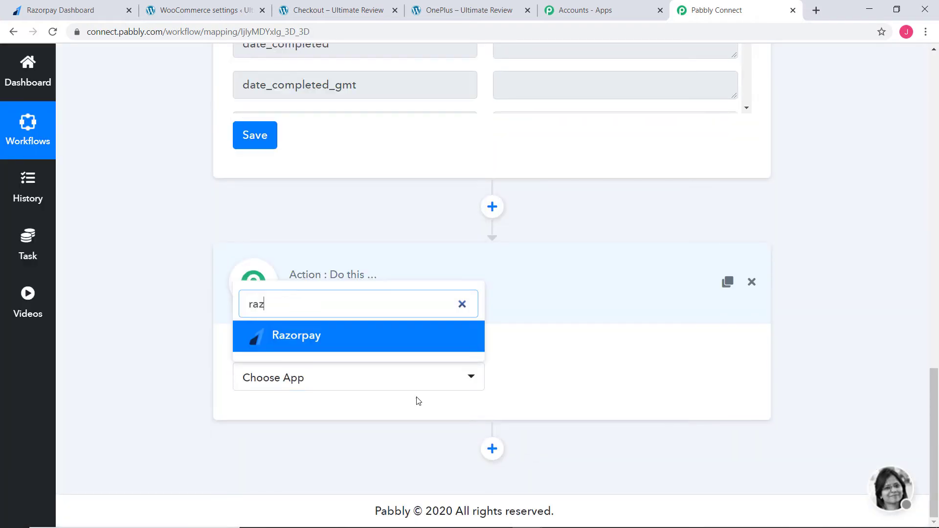
{"action": "type", "text": "o"}
{"action": "left_click", "coordinate": [380, 339]}
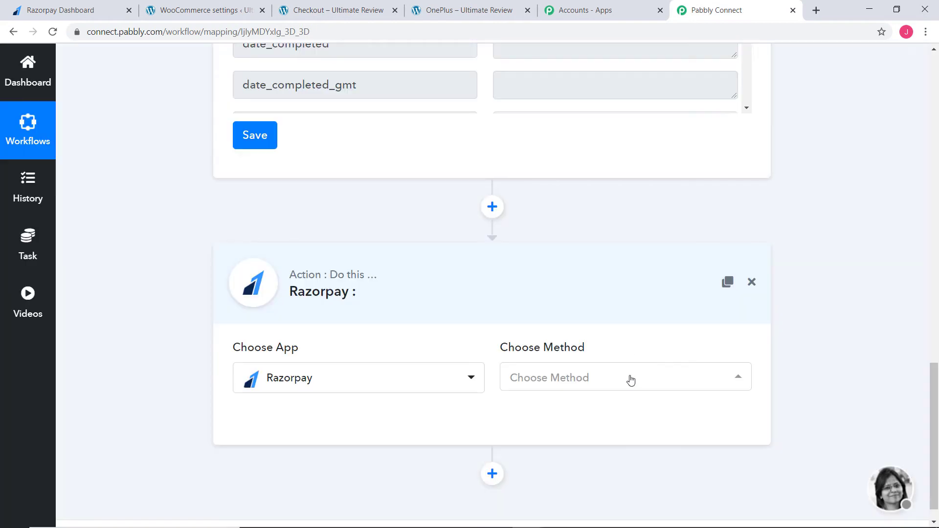
{"action": "left_click", "coordinate": [628, 377]}
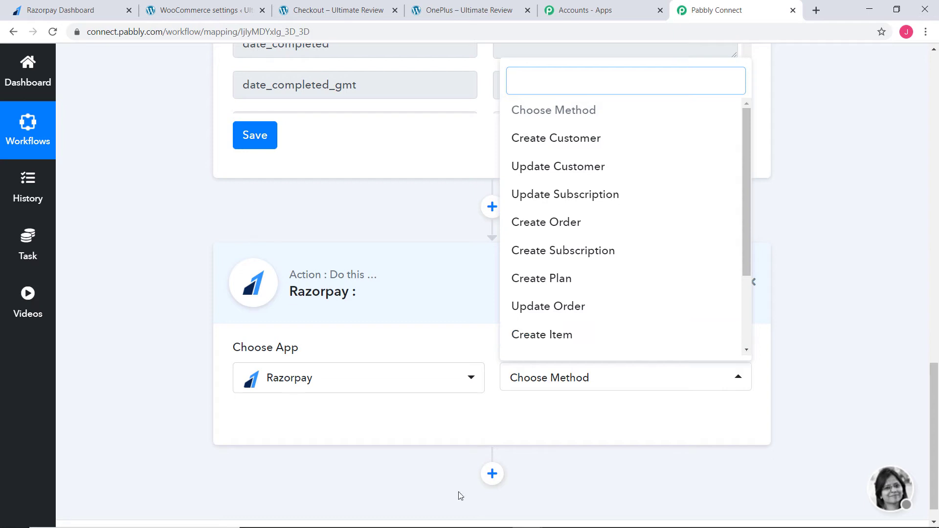
{"action": "left_click", "coordinate": [569, 139]}
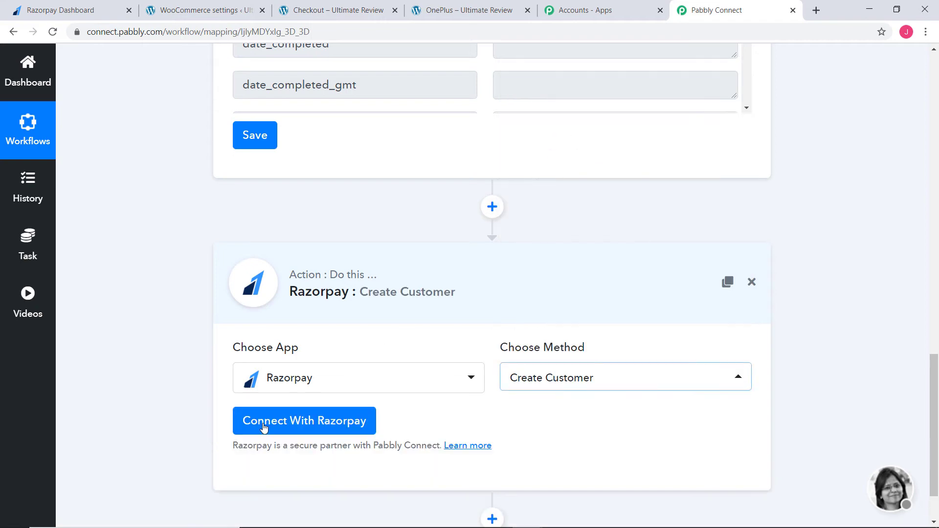
Step: Start connecting the action to Razorpay and choose New Credentials for the connection
{"action": "left_click", "coordinate": [334, 425]}
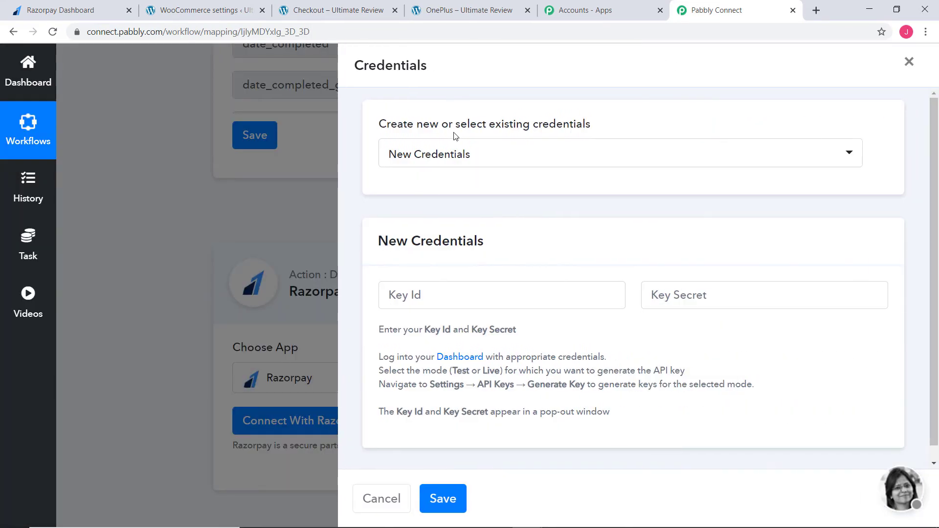
{"action": "left_click", "coordinate": [520, 161]}
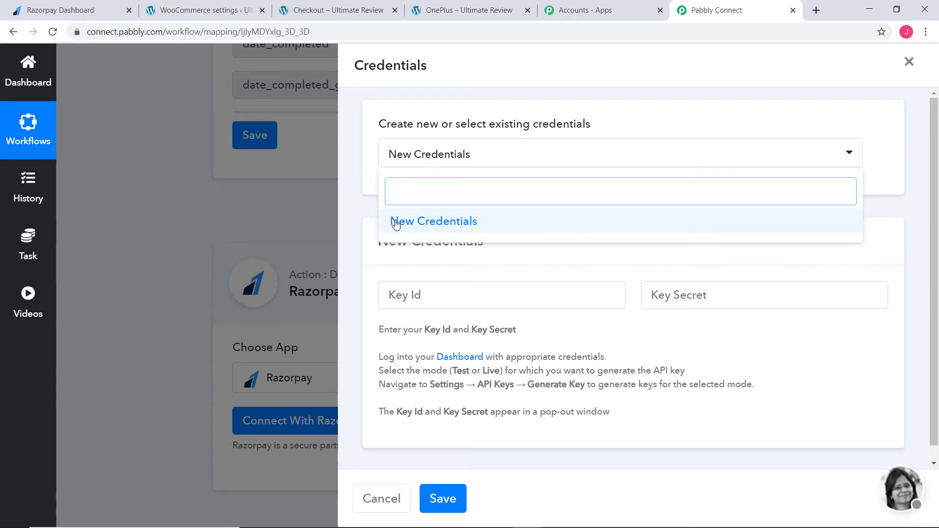
{"action": "left_click", "coordinate": [437, 226]}
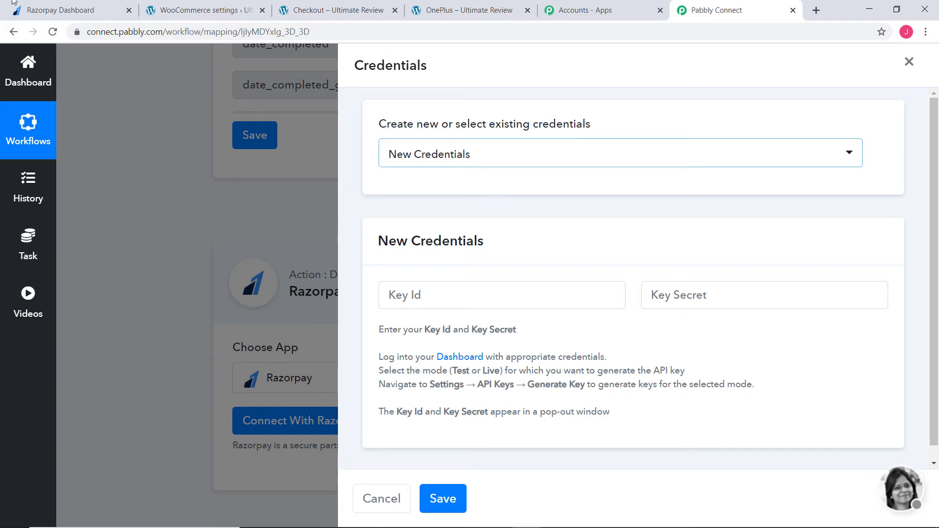
Step: Switch to the Razorpay dashboard, check the available account modes in the settings and show the API keys
{"action": "left_click", "coordinate": [51, 11]}
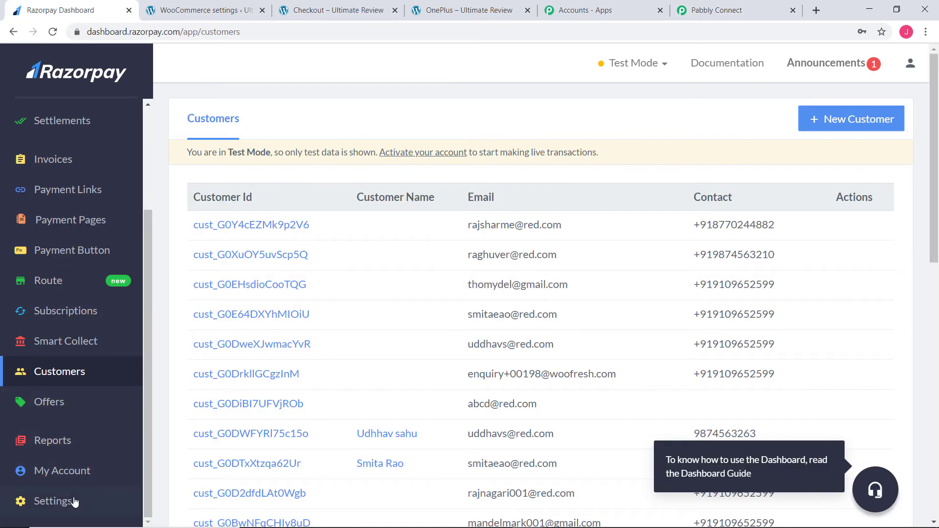
{"action": "left_click", "coordinate": [52, 506]}
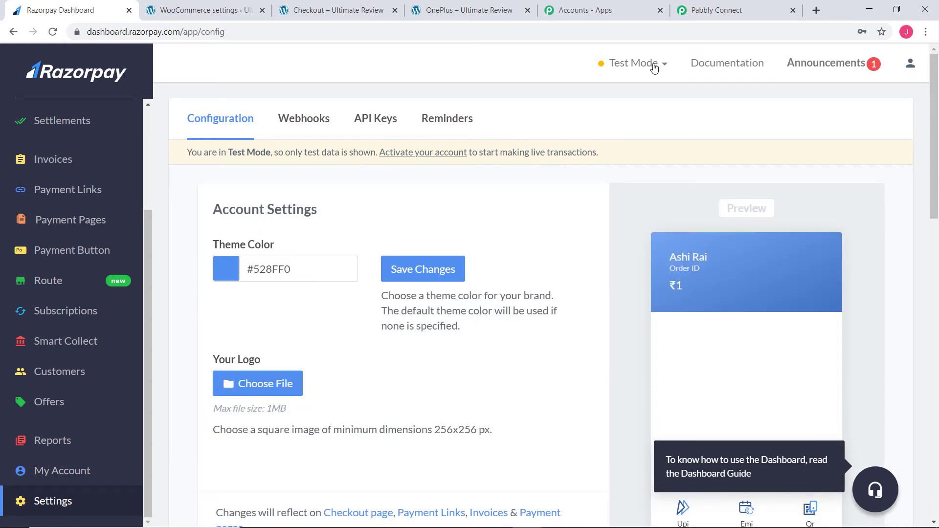
{"action": "left_click", "coordinate": [657, 66]}
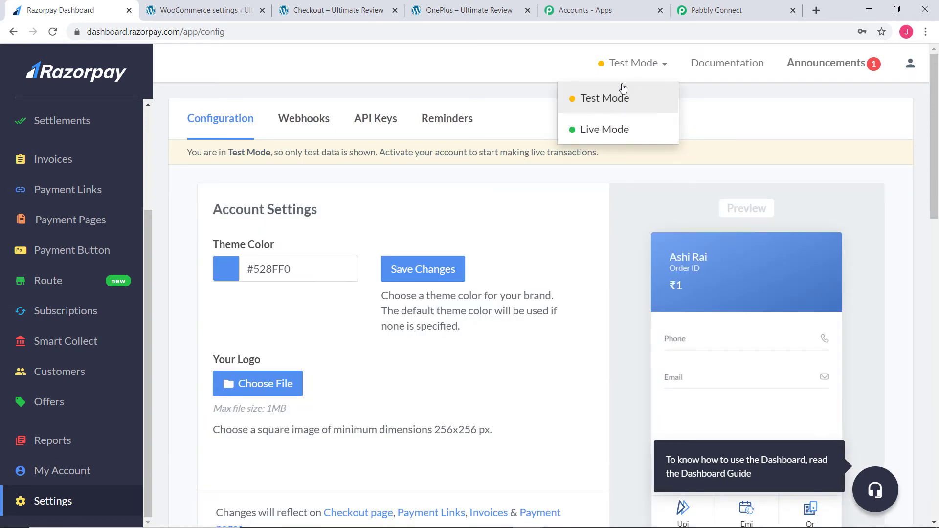
{"action": "left_click", "coordinate": [604, 66]}
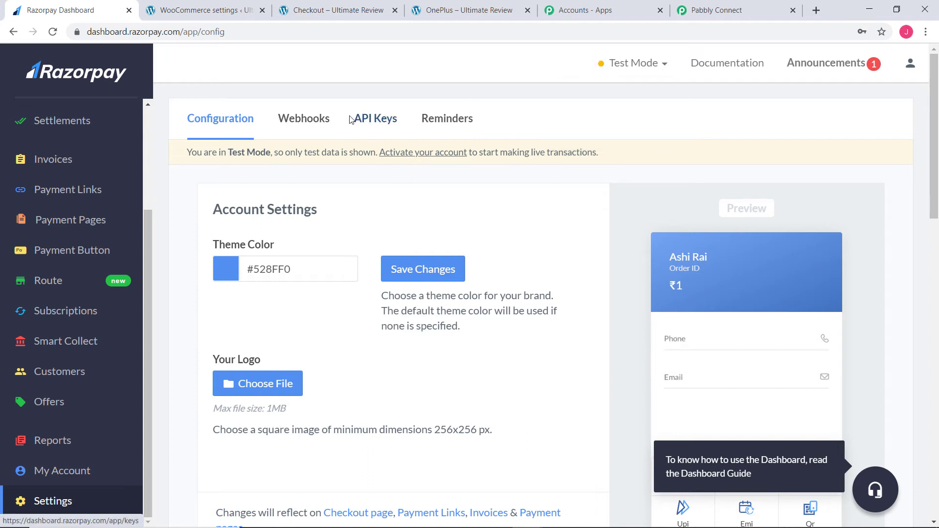
{"action": "left_click", "coordinate": [371, 124]}
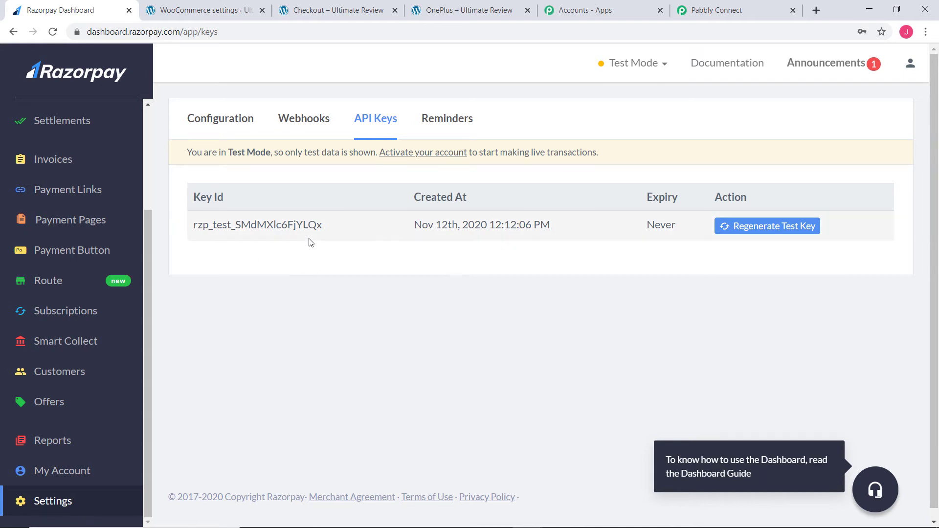
Step: Regenerate the Razorpay test key with the option to de-activate the old key immediately
{"action": "left_click", "coordinate": [722, 11]}
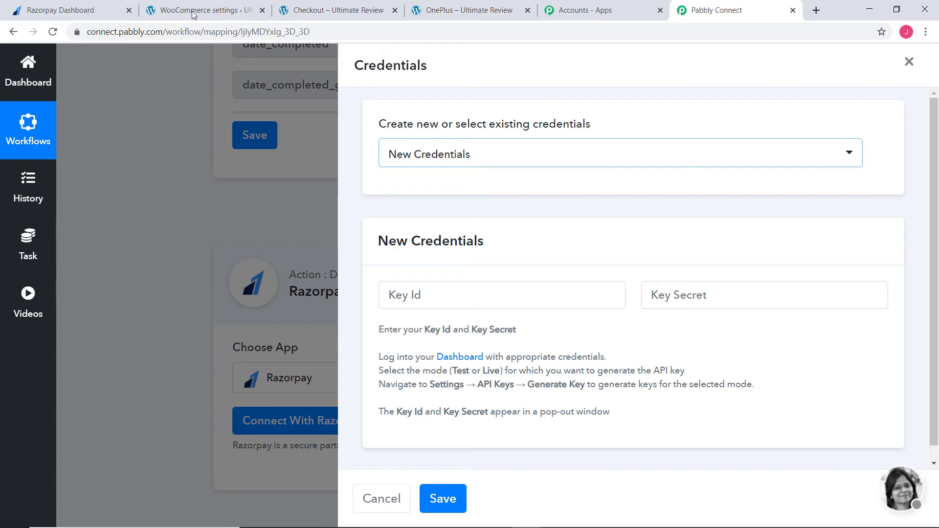
{"action": "left_click", "coordinate": [61, 10]}
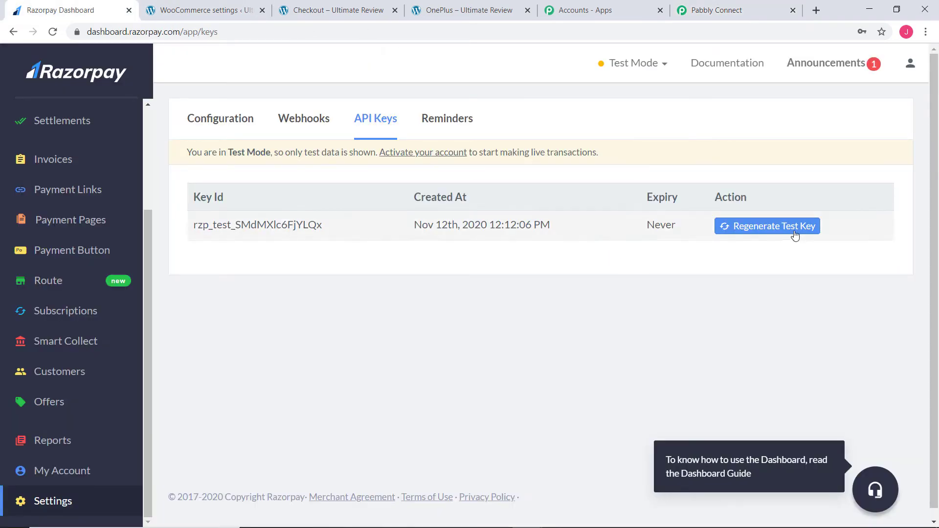
{"action": "left_click", "coordinate": [747, 227]}
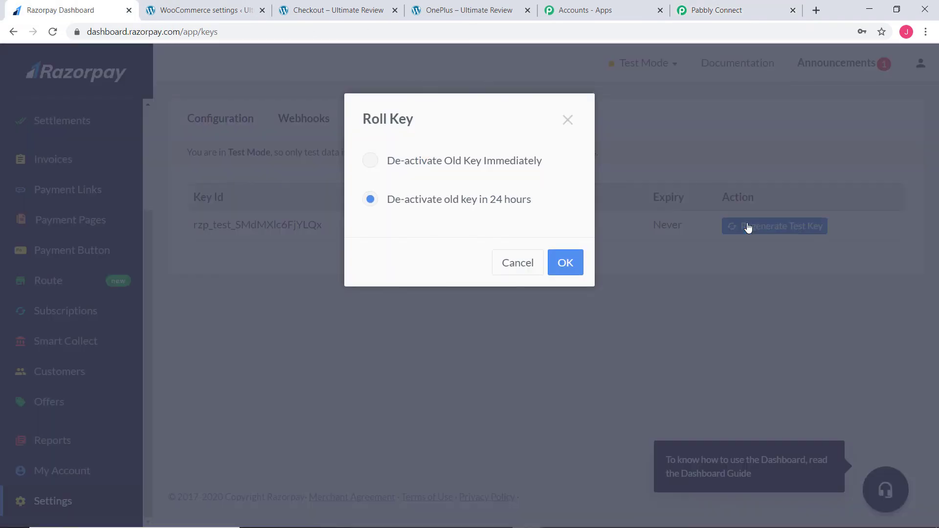
{"action": "left_click", "coordinate": [373, 162]}
{"action": "left_click", "coordinate": [566, 264]}
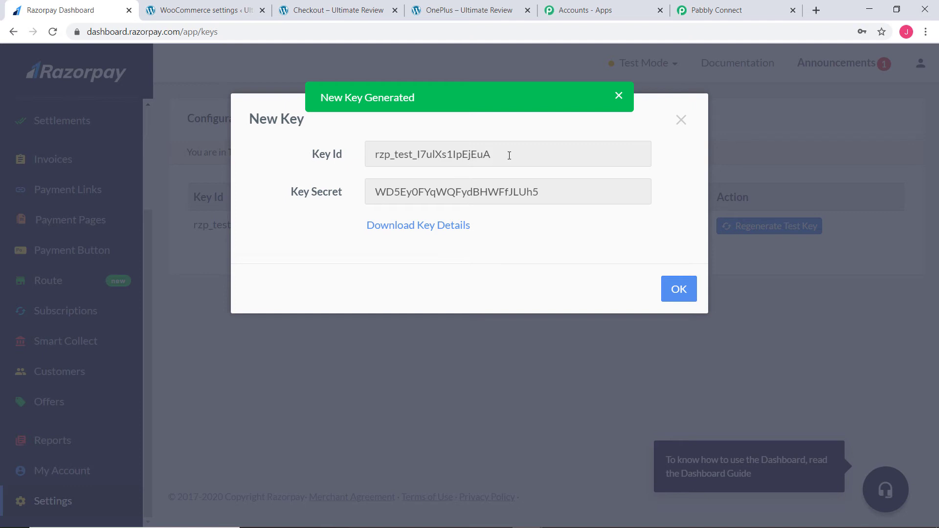
Step: Copy the new Razorpay Key Id into the Key Id field of the new credentials in Pabbly Connect
{"action": "left_click_drag", "start_coordinate": [509, 155], "coordinate": [365, 156]}
{"action": "key", "text": "ctrl+c"}
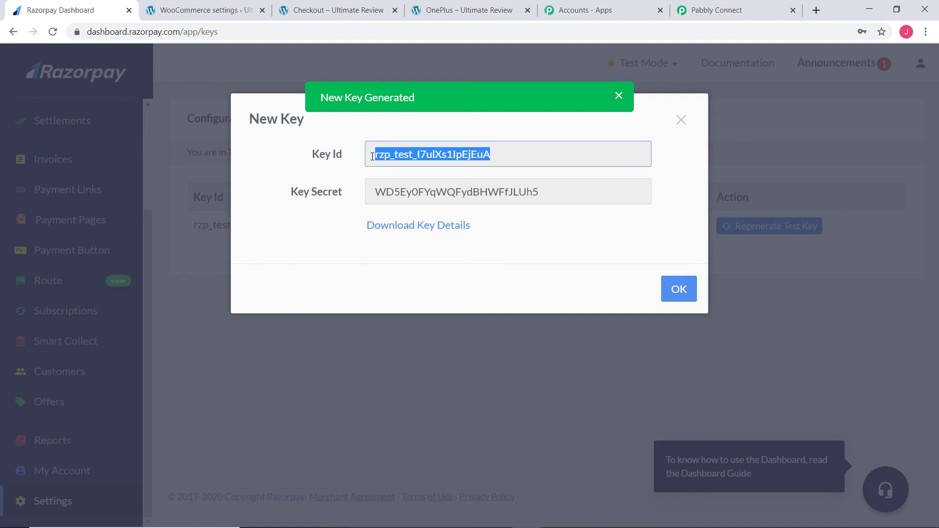
{"action": "left_click", "coordinate": [716, 10]}
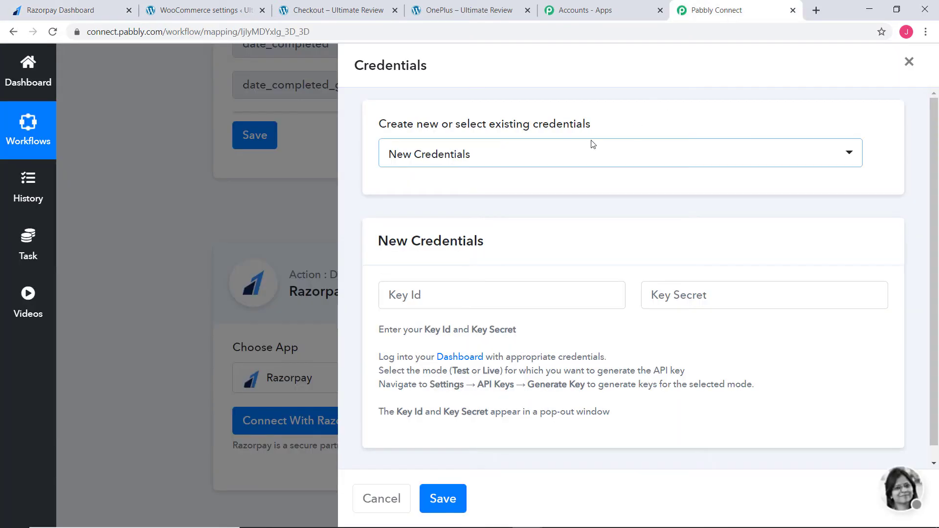
{"action": "left_click", "coordinate": [472, 300]}
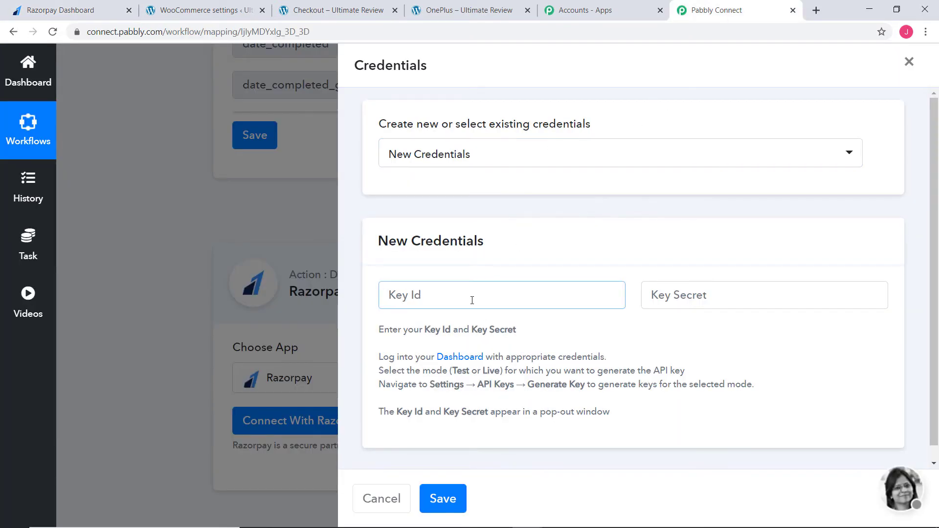
{"action": "key", "text": "ctrl+v"}
{"action": "left_click", "coordinate": [668, 299]}
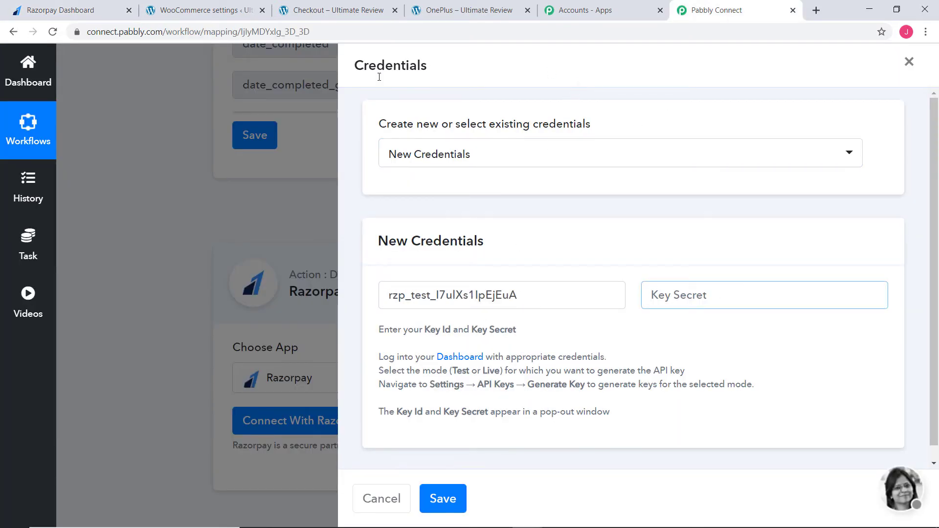
Step: Copy the Razorpay Key Secret into the Key Secret field in Pabbly Connect and save the credentials
{"action": "left_click", "coordinate": [77, 9]}
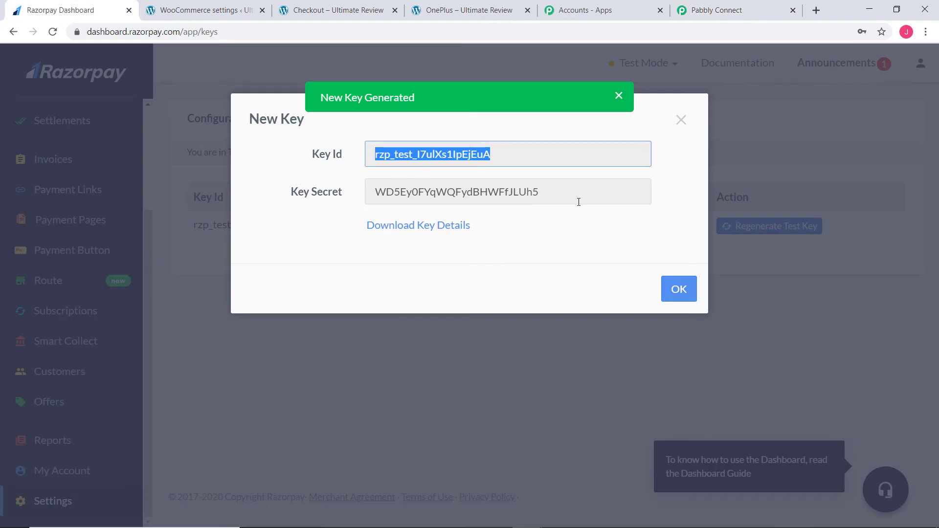
{"action": "left_click_drag", "start_coordinate": [578, 199], "coordinate": [301, 197]}
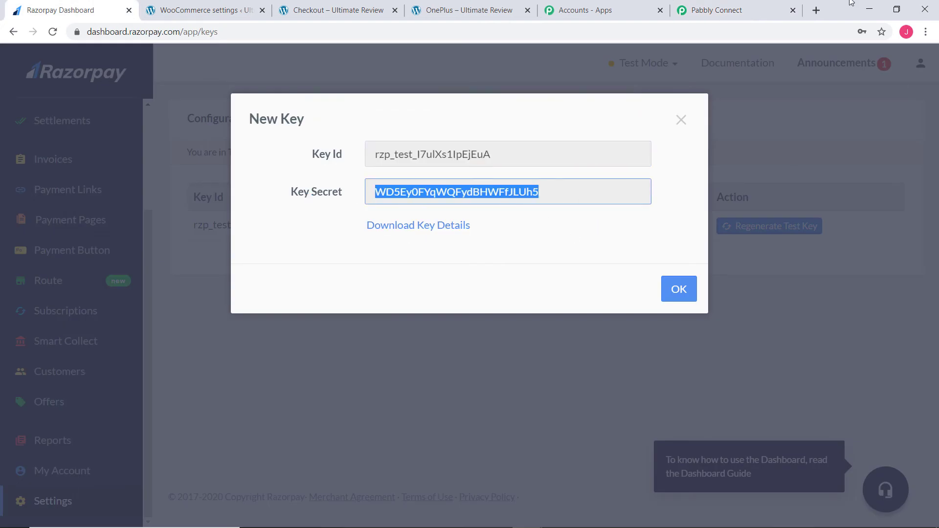
{"action": "left_click", "coordinate": [738, 11]}
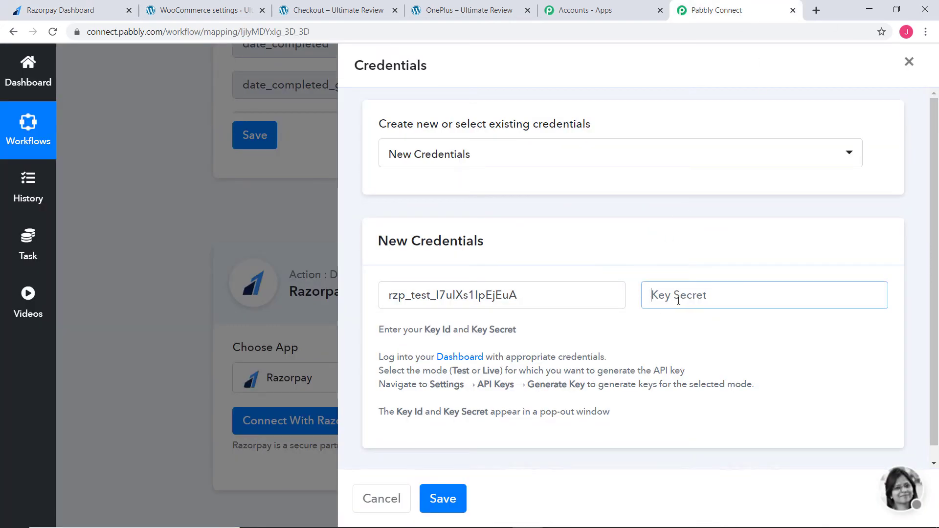
{"action": "key", "text": "ctrl+v"}
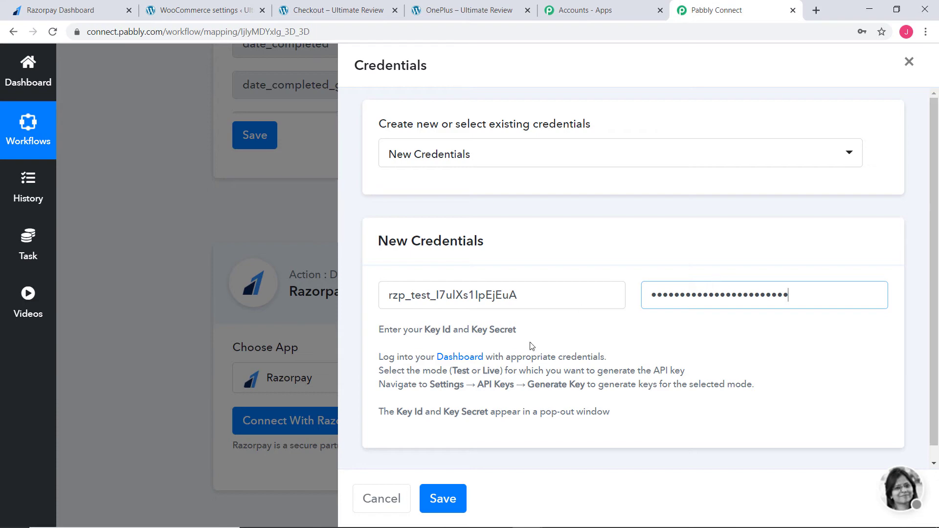
{"action": "left_click", "coordinate": [441, 498]}
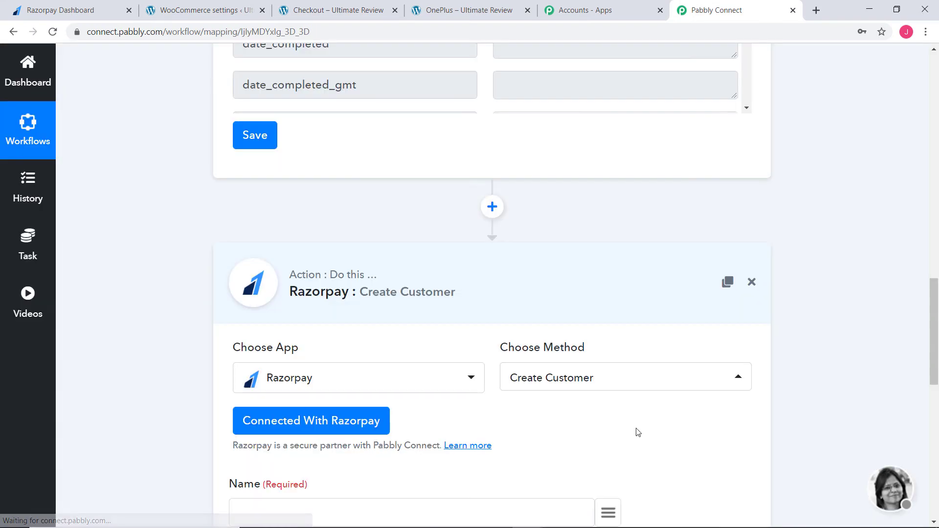
Step: Map the customer Name to the trigger's billing first_name followed by billing last_name
{"action": "scroll", "coordinate": [636, 430], "scroll_direction": "down", "scroll_amount": 7}
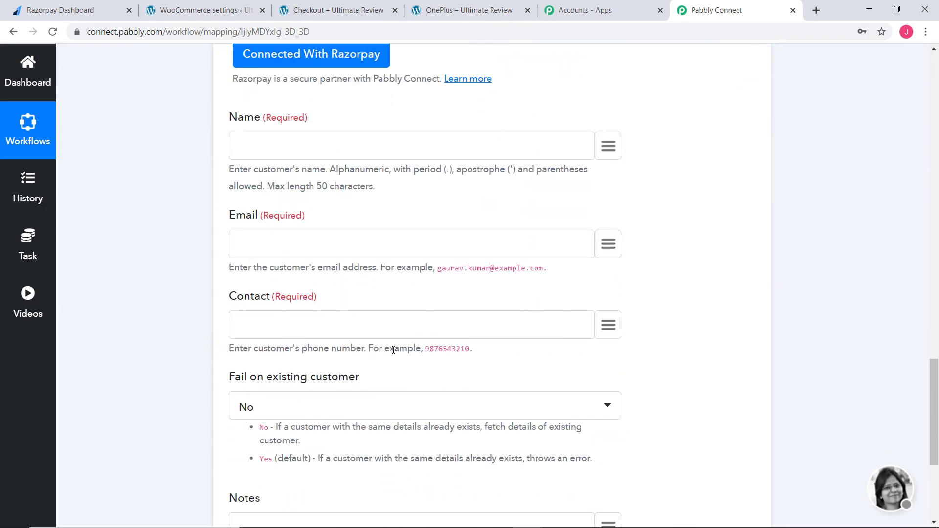
{"action": "scroll", "coordinate": [707, 345], "scroll_direction": "up", "scroll_amount": 17}
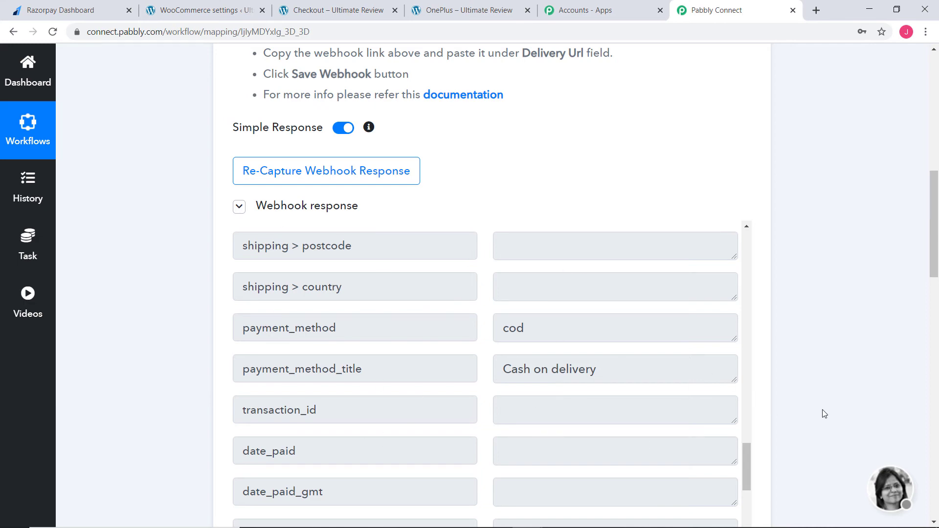
{"action": "scroll", "coordinate": [825, 413], "scroll_direction": "down", "scroll_amount": 5}
{"action": "scroll", "coordinate": [824, 404], "scroll_direction": "down", "scroll_amount": 12}
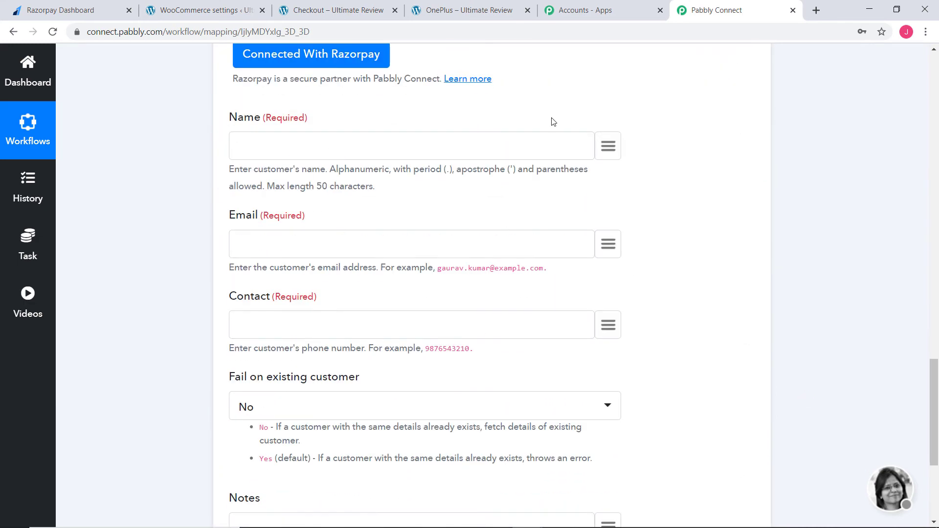
{"action": "left_click", "coordinate": [609, 150]}
{"action": "type", "text": "n"}
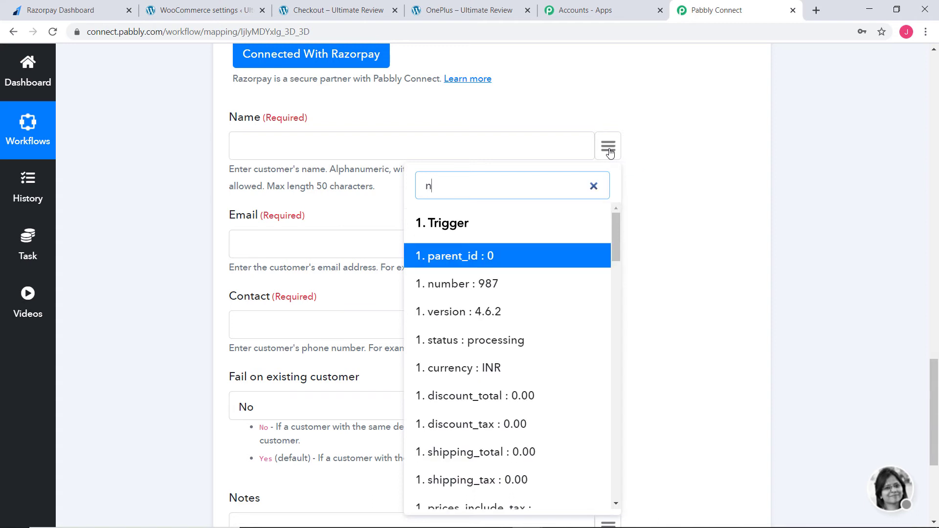
{"action": "type", "text": "am"}
{"action": "left_click", "coordinate": [538, 257]}
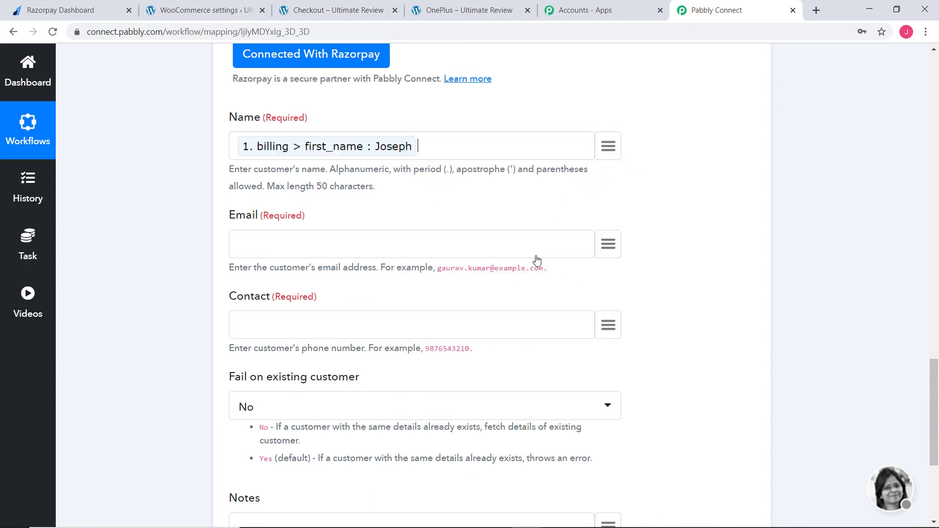
{"action": "left_click", "coordinate": [613, 156]}
{"action": "type", "text": "las"}
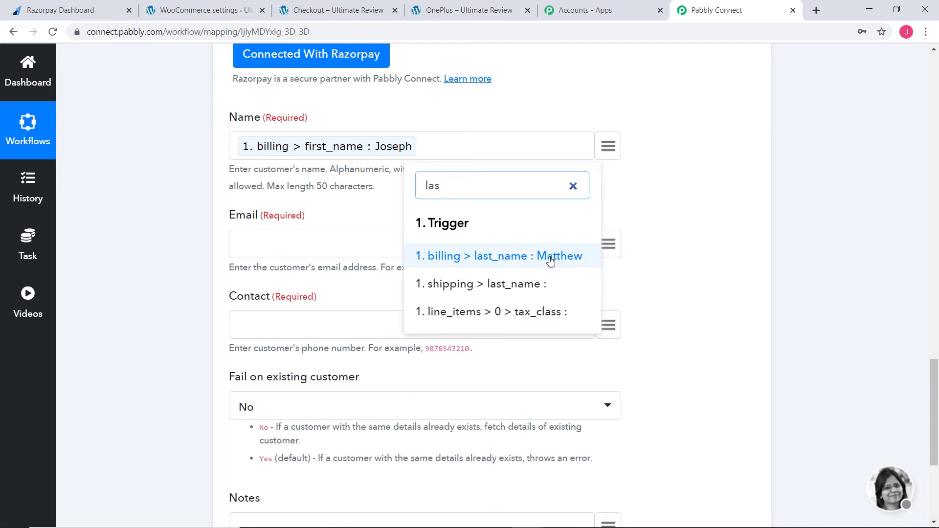
{"action": "left_click", "coordinate": [494, 256]}
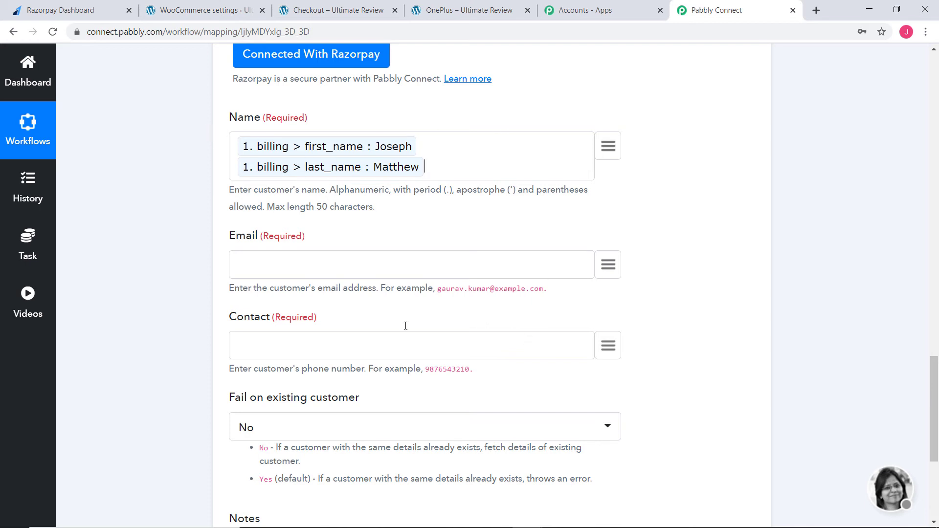
Step: Map the customer Email to the trigger's billing email and Contact to its billing phone
{"action": "left_click", "coordinate": [608, 264]}
{"action": "type", "text": "em"}
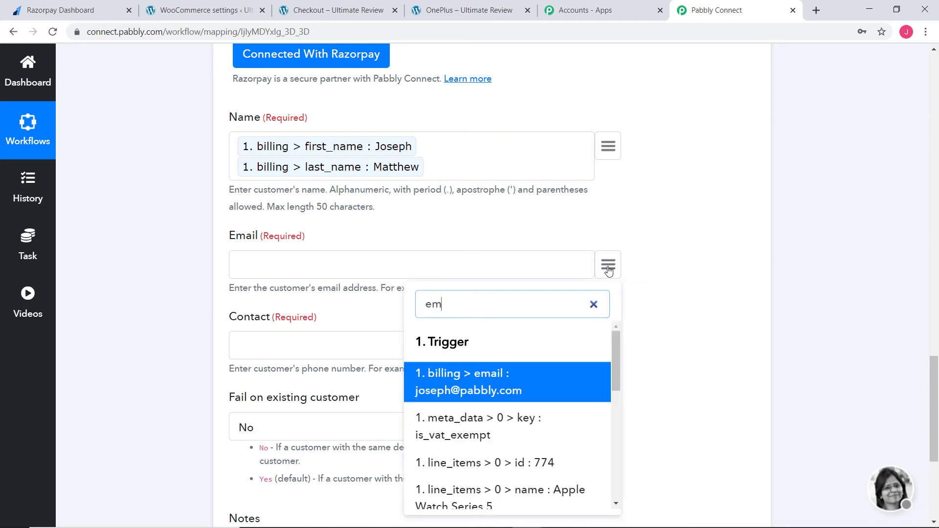
{"action": "left_click", "coordinate": [518, 393]}
{"action": "scroll", "coordinate": [702, 345], "scroll_direction": "down", "scroll_amount": 3}
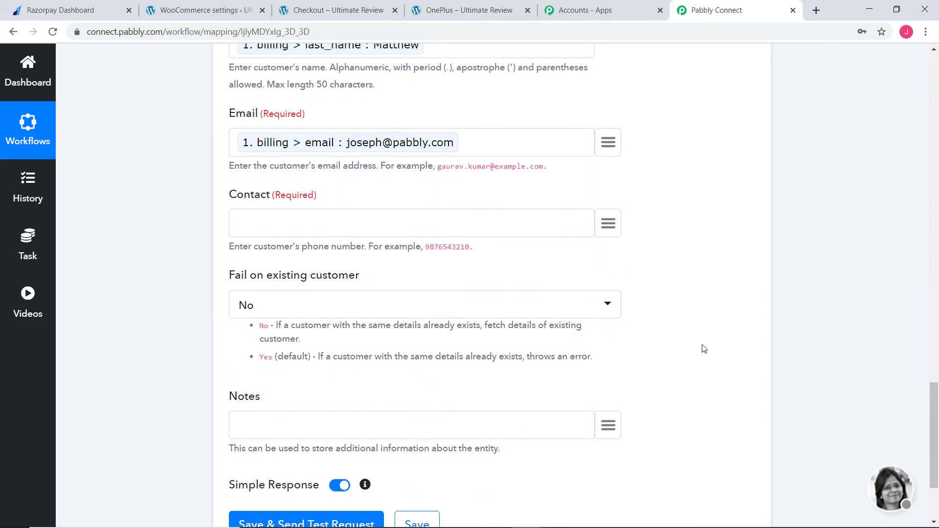
{"action": "left_click", "coordinate": [609, 224]}
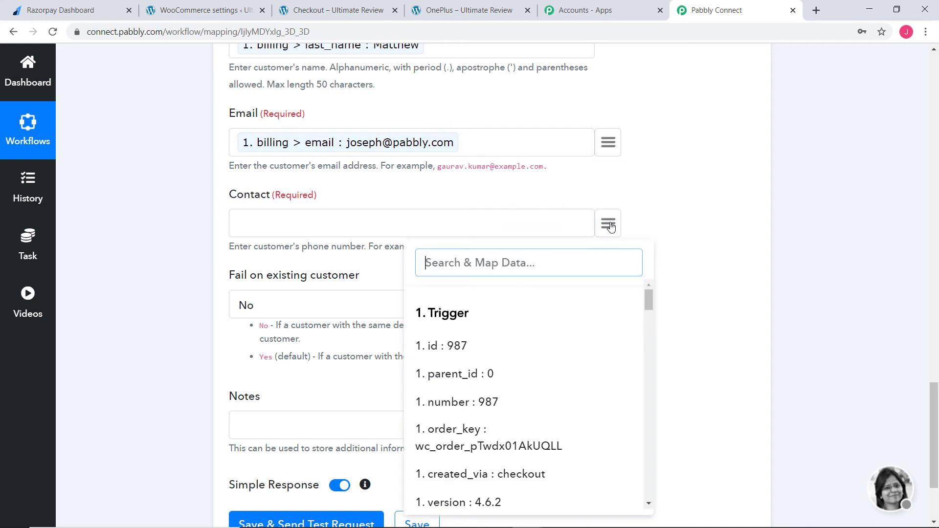
{"action": "type", "text": "pho"}
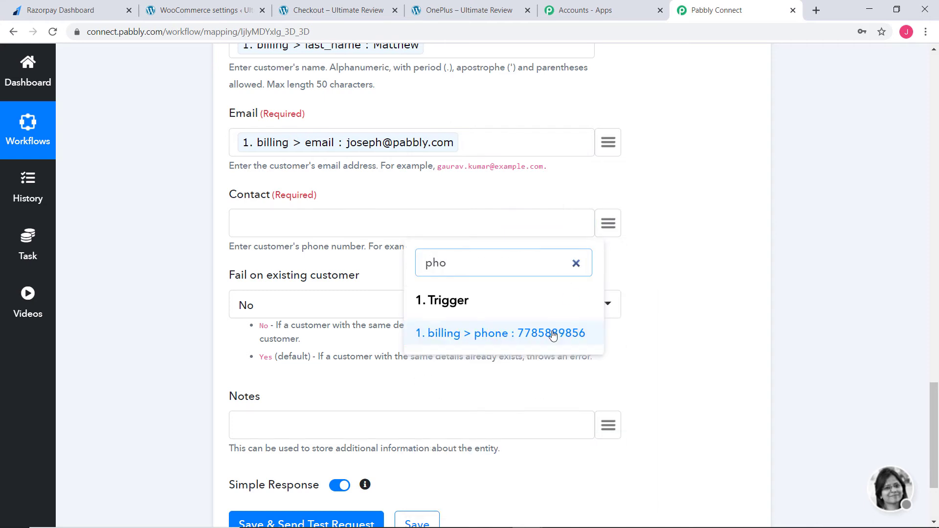
{"action": "left_click", "coordinate": [552, 333]}
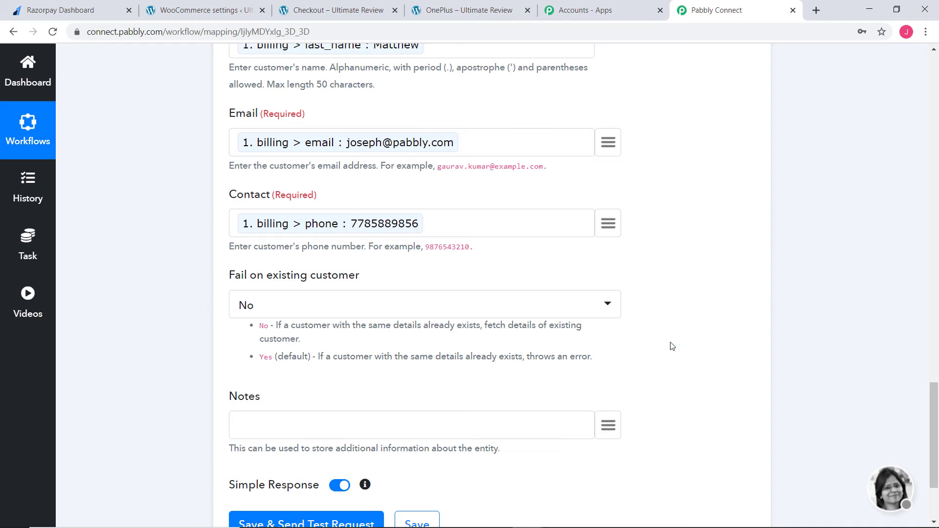
Step: Send a test request for the Create Customer action, review its API response and save the action
{"action": "scroll", "coordinate": [672, 346], "scroll_direction": "down", "scroll_amount": 3}
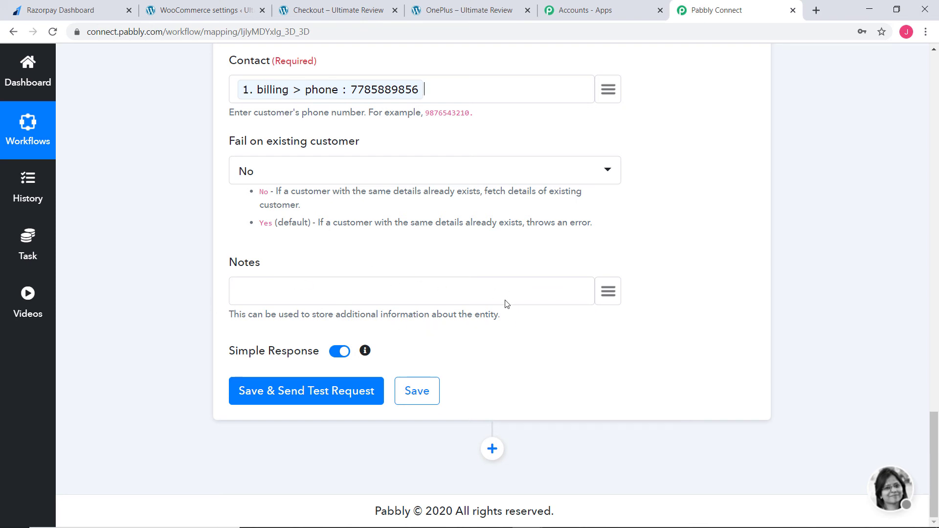
{"action": "left_click", "coordinate": [285, 391]}
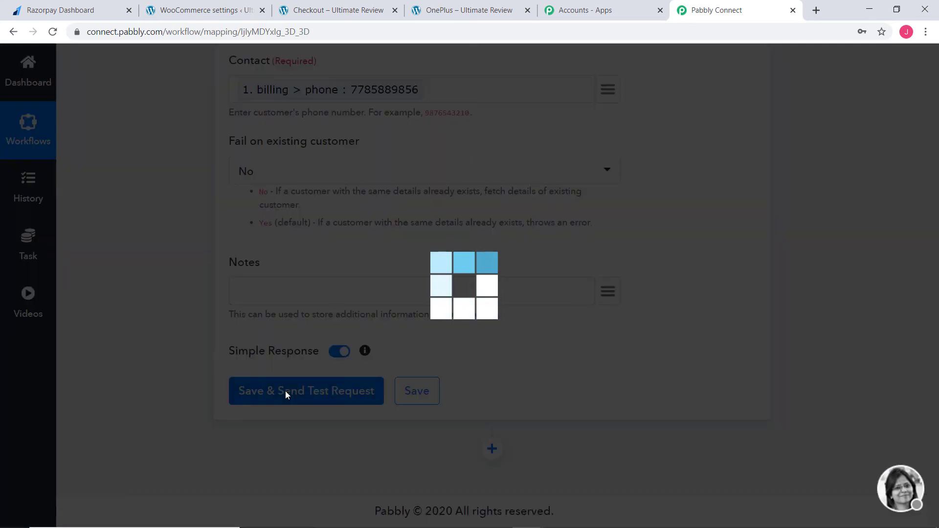
{"action": "scroll", "coordinate": [617, 375], "scroll_direction": "down", "scroll_amount": 5}
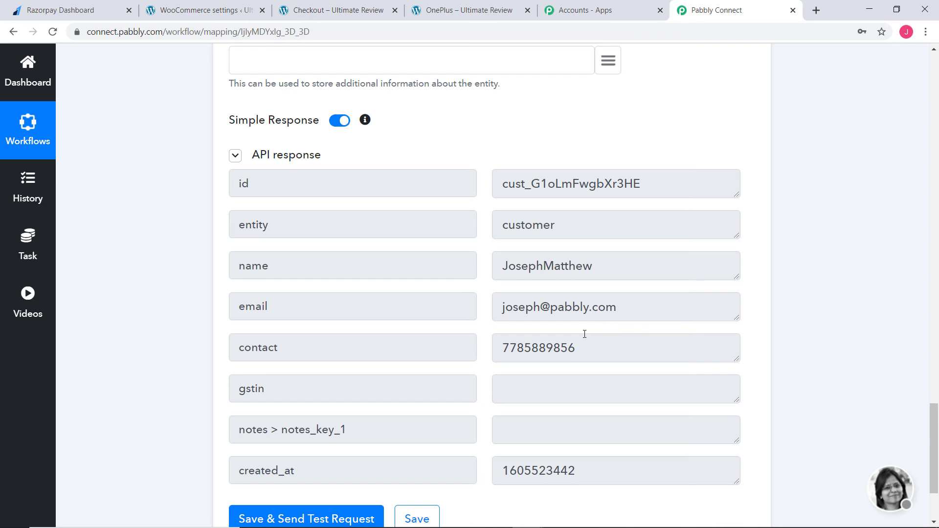
{"action": "scroll", "coordinate": [761, 388], "scroll_direction": "down", "scroll_amount": 3}
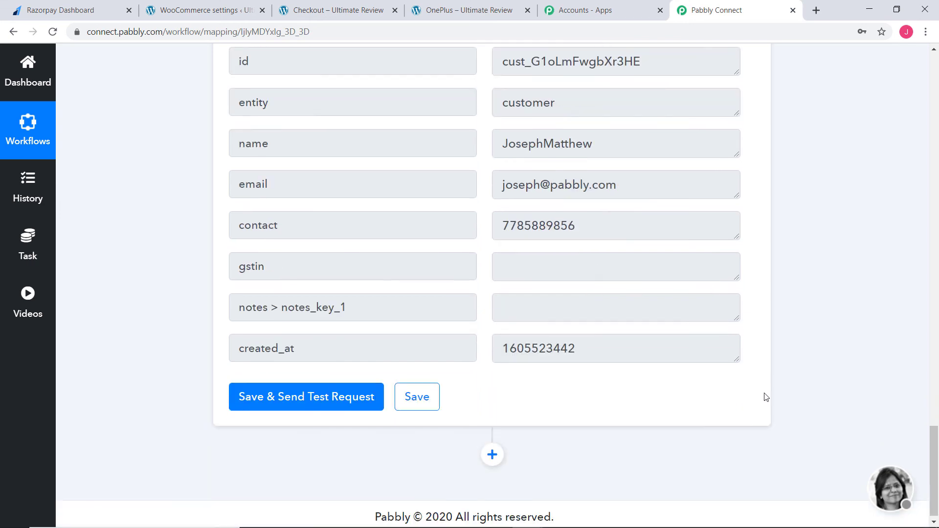
{"action": "left_click", "coordinate": [412, 403]}
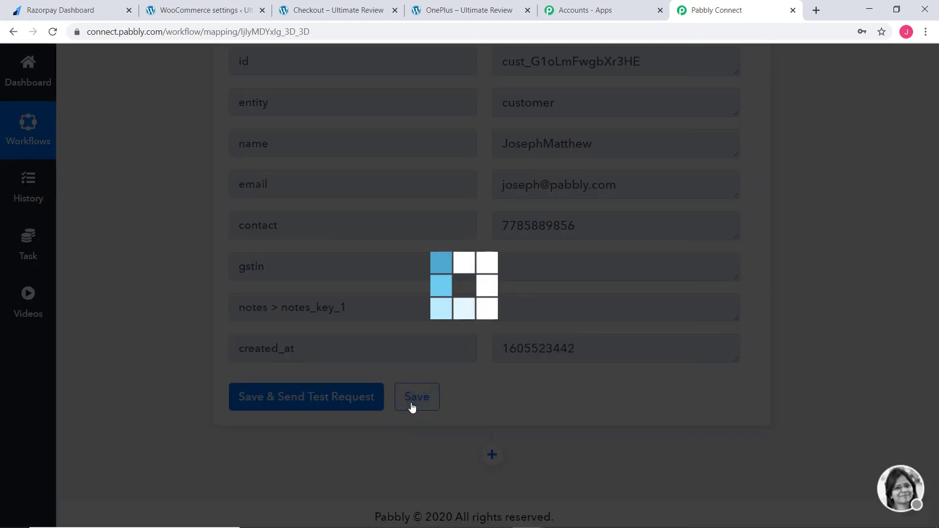
Step: Switch to the Razorpay dashboard and open the customer list to check for the customer created by the test request
{"action": "left_click", "coordinate": [477, 375]}
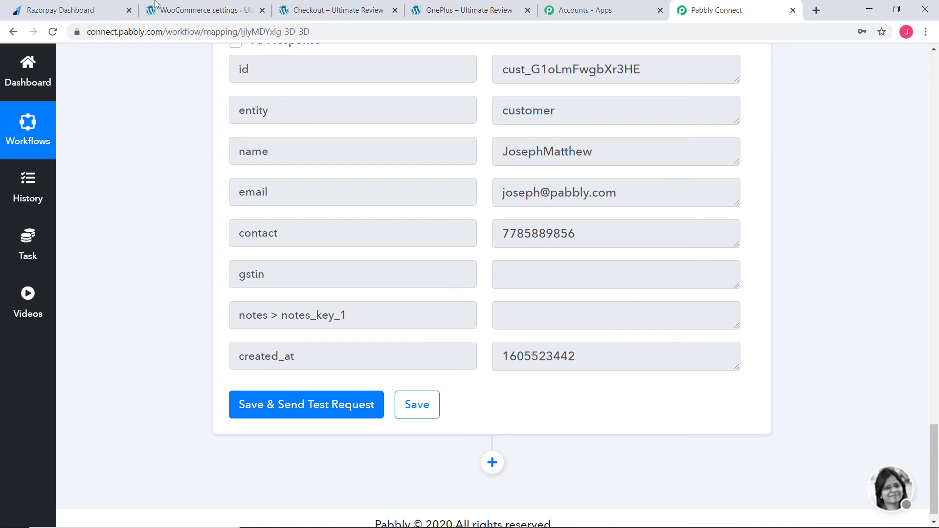
{"action": "left_click", "coordinate": [55, 12]}
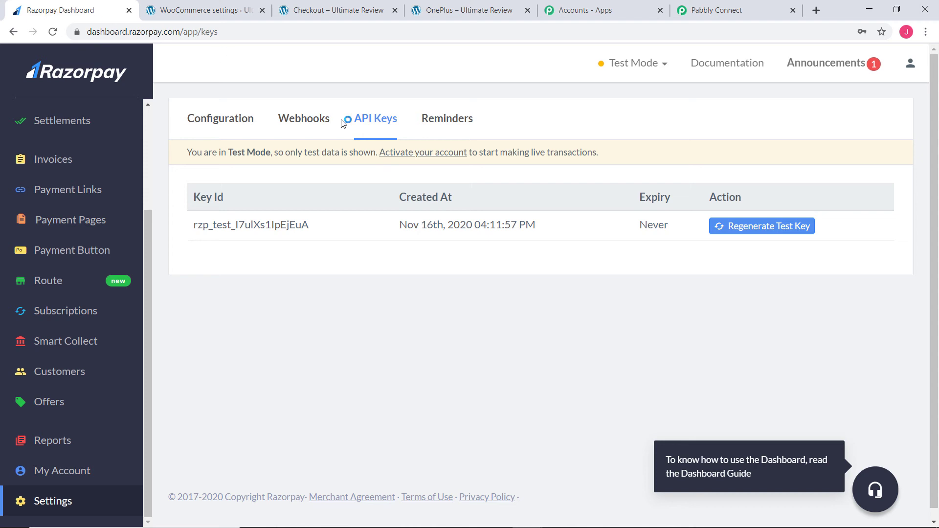
{"action": "left_click", "coordinate": [70, 374]}
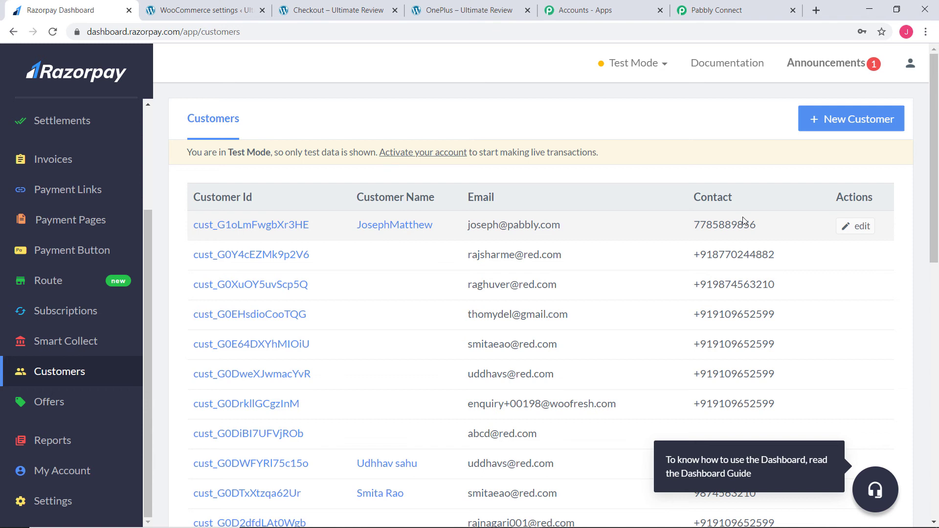
Step: On the WooCommerce store site, add one OnePlus to the cart and proceed to checkout
{"action": "left_click", "coordinate": [486, 16]}
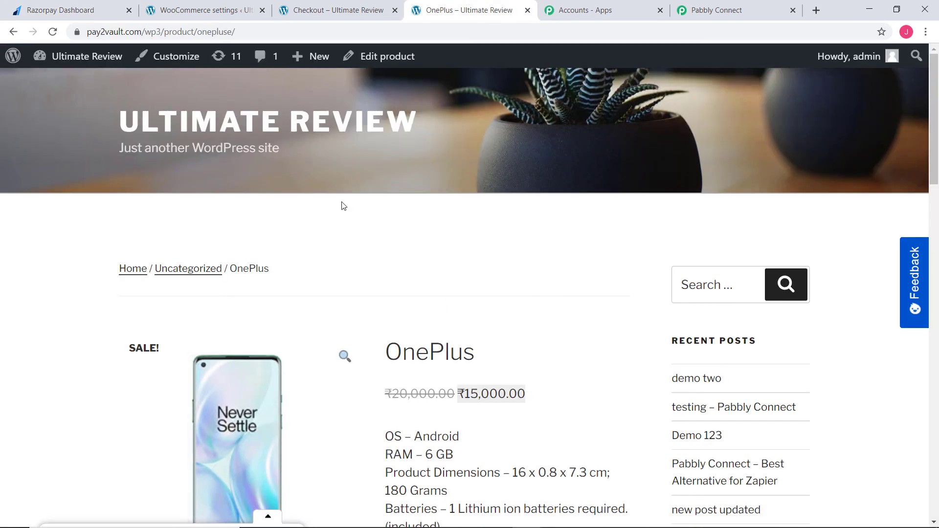
{"action": "scroll", "coordinate": [519, 352], "scroll_direction": "down", "scroll_amount": 6}
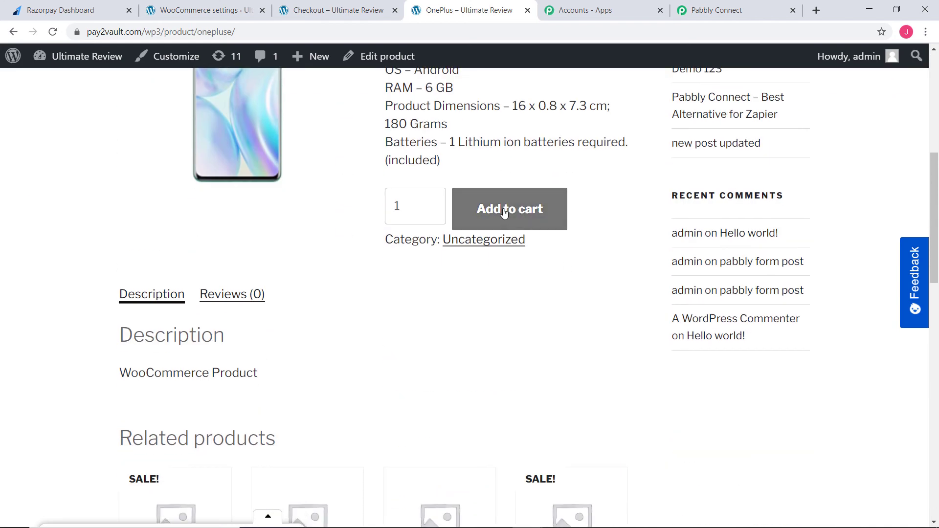
{"action": "left_click", "coordinate": [505, 210]}
{"action": "scroll", "coordinate": [606, 313], "scroll_direction": "down", "scroll_amount": 8}
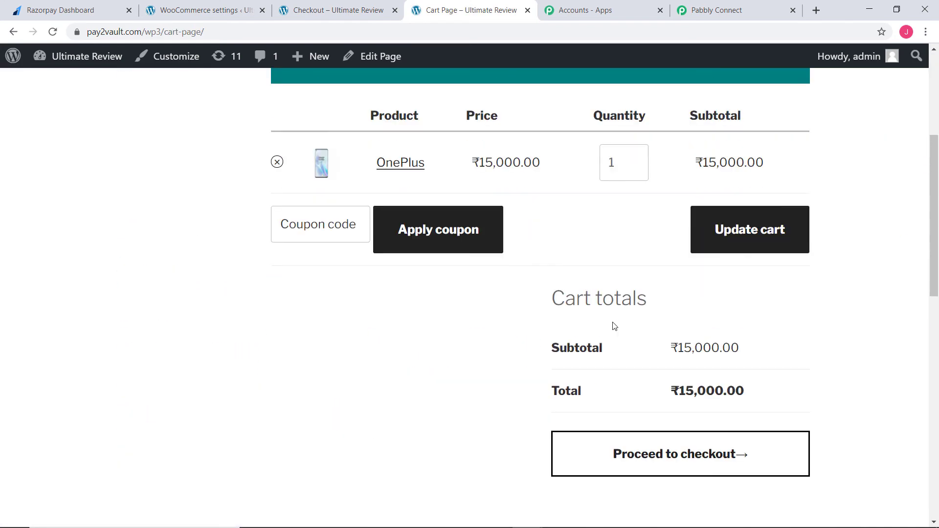
{"action": "left_click", "coordinate": [667, 220]}
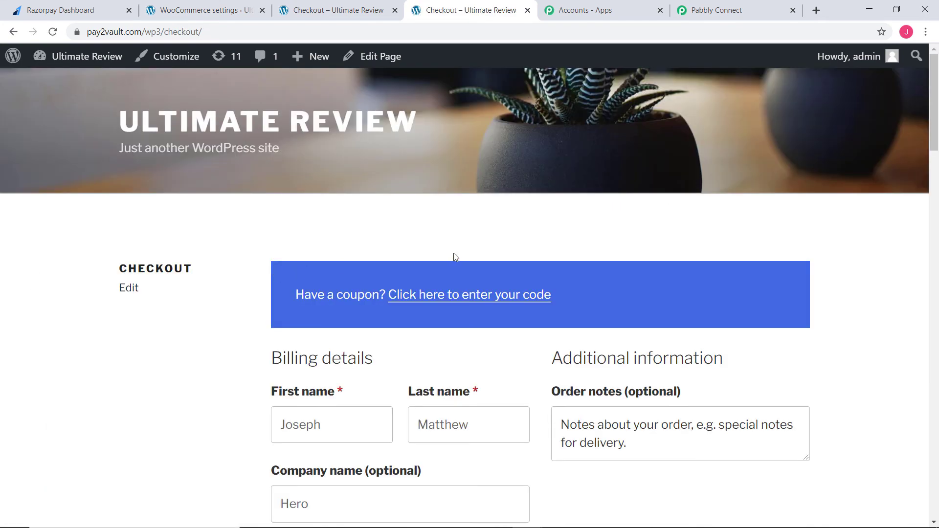
Step: Clear the billing first and last names and enter the new test customer's first and last name
{"action": "scroll", "coordinate": [500, 254], "scroll_direction": "down", "scroll_amount": 5}
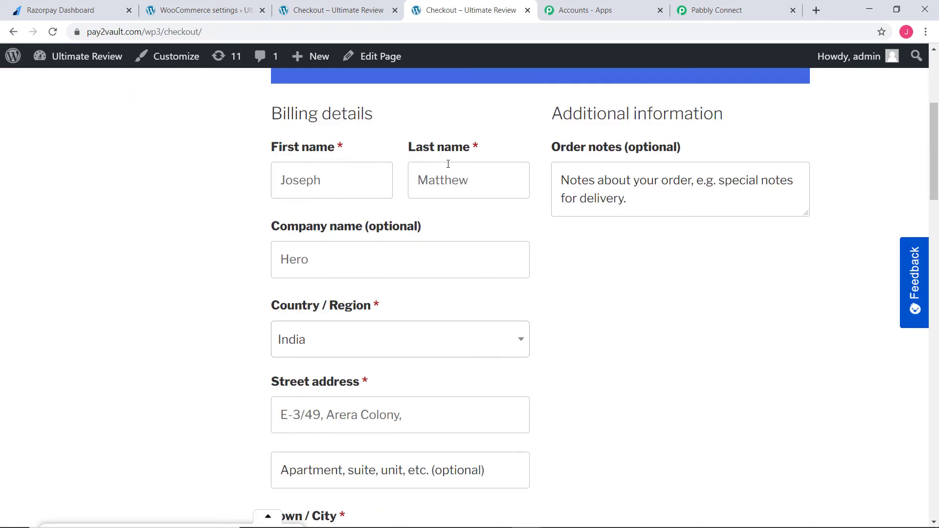
{"action": "left_click", "coordinate": [377, 175]}
{"action": "key", "text": "ctrl+a"}
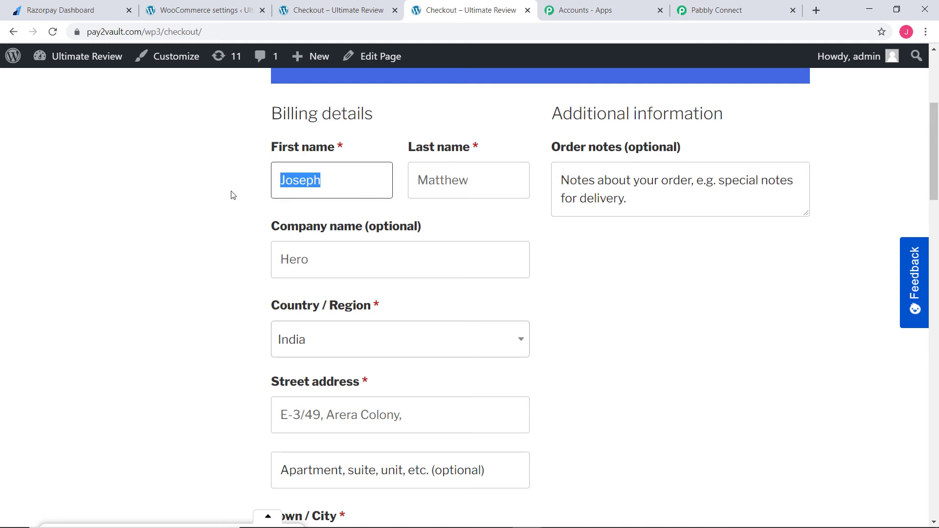
{"action": "key", "text": "BackSpace"}
{"action": "double_click", "coordinate": [478, 181]}
{"action": "key", "text": "BackSpace"}
{"action": "left_click", "coordinate": [321, 187]}
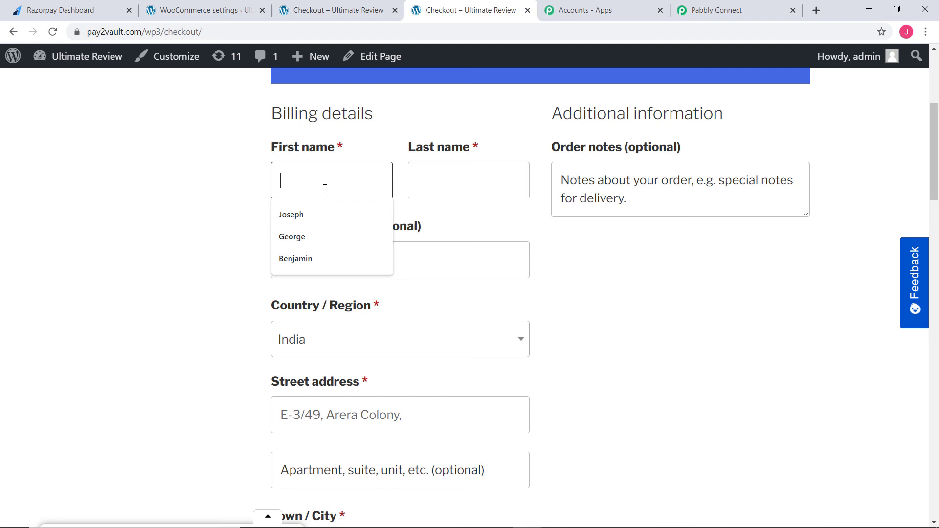
{"action": "type", "text": "Benj"}
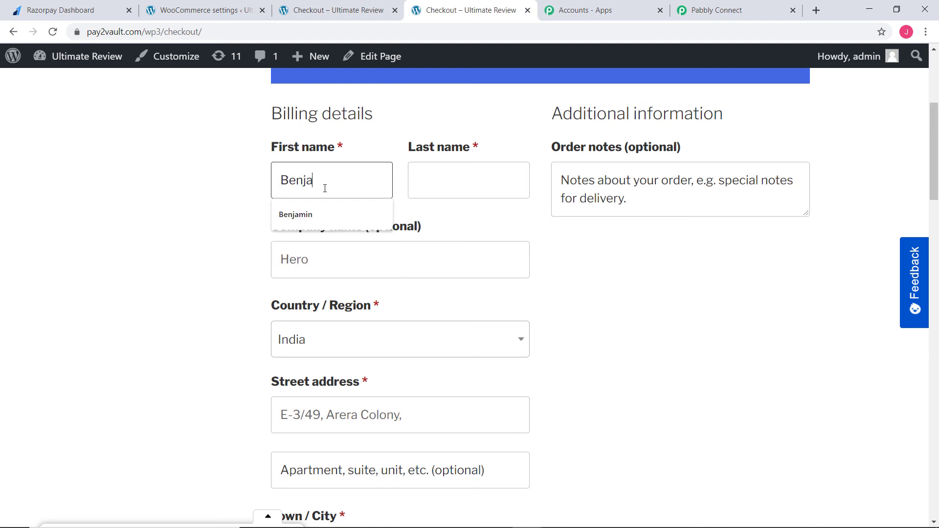
{"action": "type", "text": "a"}
{"action": "key", "text": "Down"}
{"action": "key", "text": "Return"}
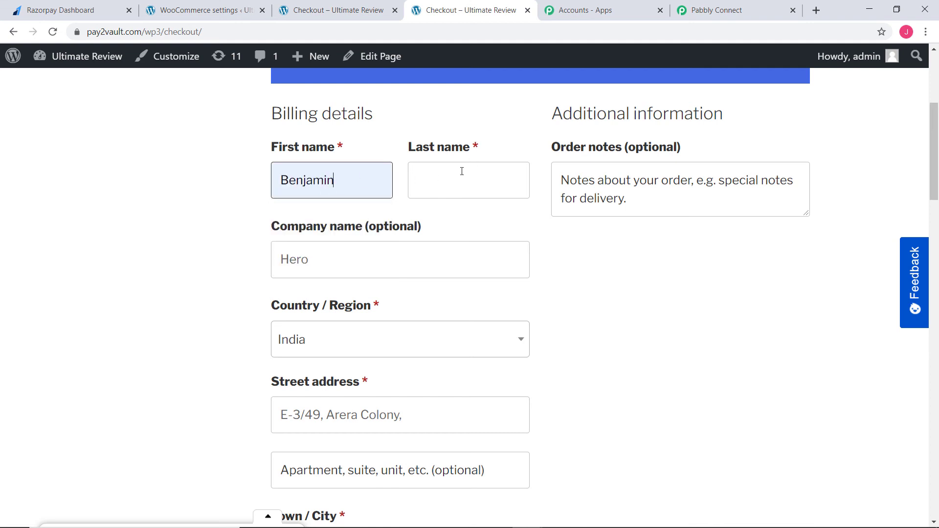
{"action": "left_click", "coordinate": [441, 189]}
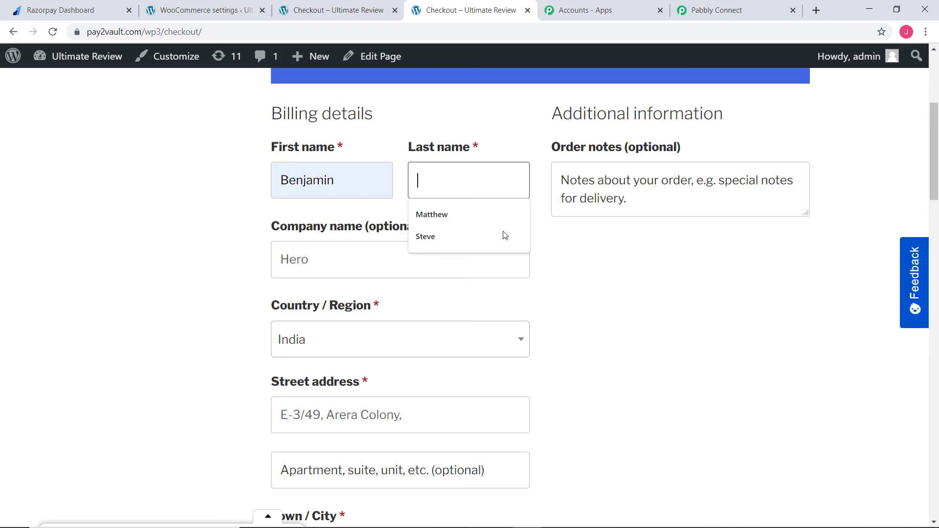
{"action": "left_click", "coordinate": [483, 215]}
Step: Replace the billing phone number and email address with the new test customer's contact details
{"action": "scroll", "coordinate": [662, 325], "scroll_direction": "down", "scroll_amount": 3}
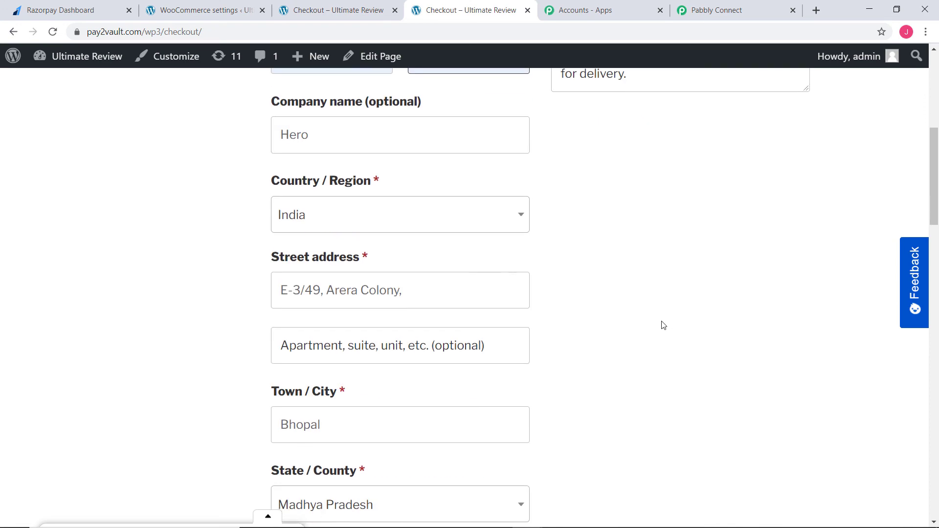
{"action": "scroll", "coordinate": [663, 325], "scroll_direction": "down", "scroll_amount": 10}
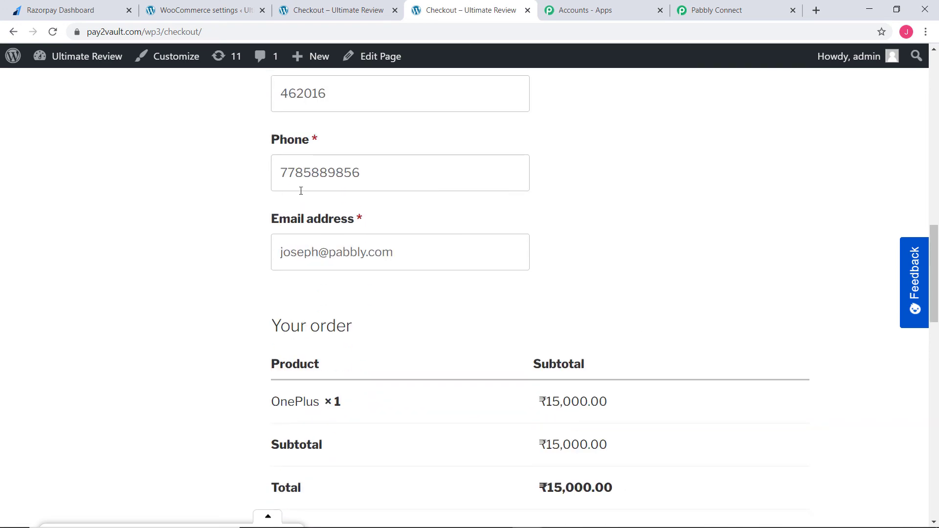
{"action": "double_click", "coordinate": [340, 174]}
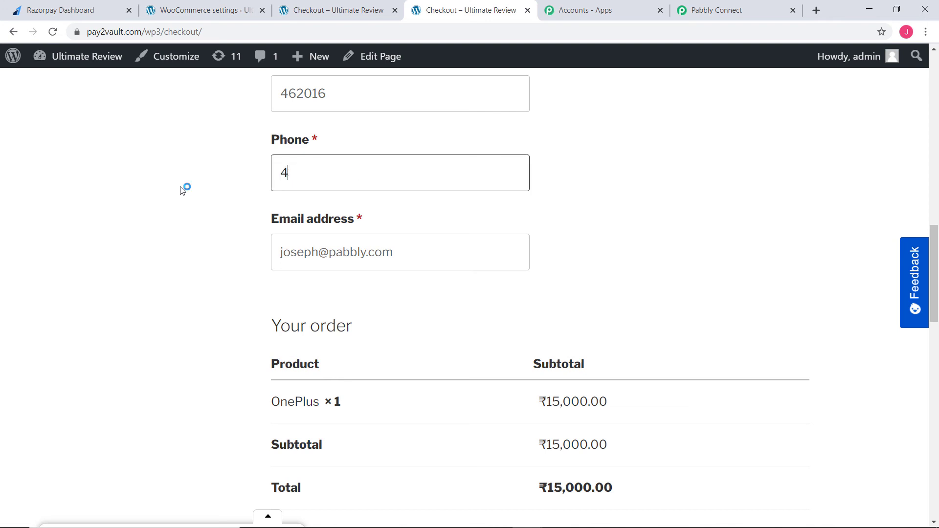
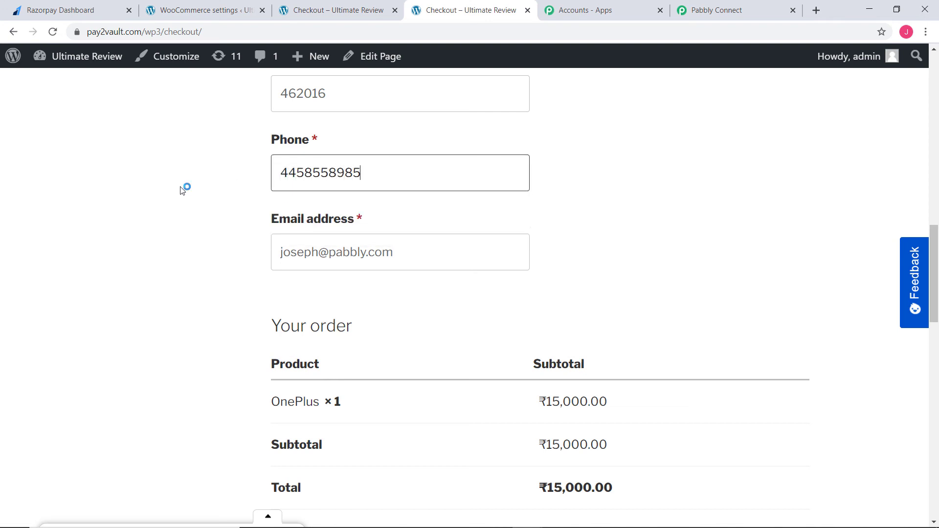
{"action": "double_click", "coordinate": [311, 252]}
{"action": "type", "text": "benjamin"}
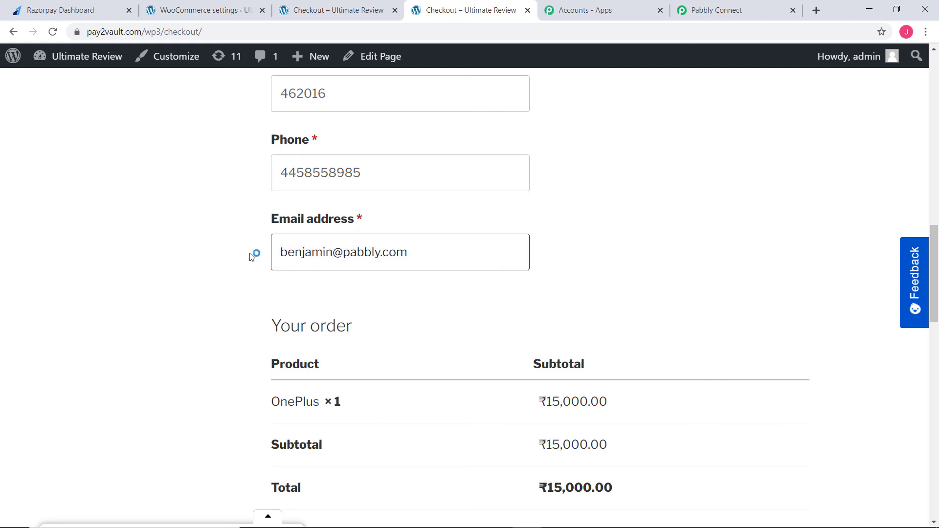
Step: Place the OnePlus order with cash on delivery as the payment method
{"action": "scroll", "coordinate": [739, 292], "scroll_direction": "down", "scroll_amount": 6}
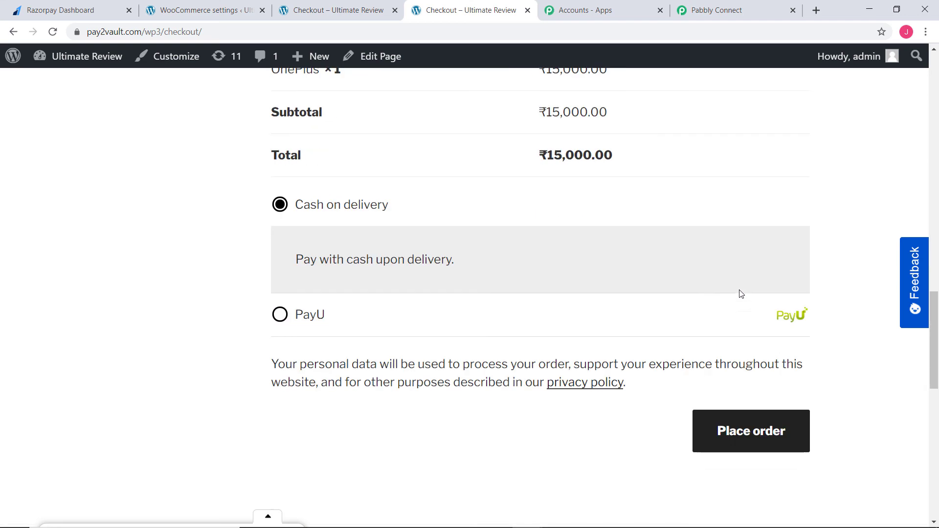
{"action": "scroll", "coordinate": [741, 293], "scroll_direction": "down", "scroll_amount": 3}
{"action": "left_click", "coordinate": [754, 278]}
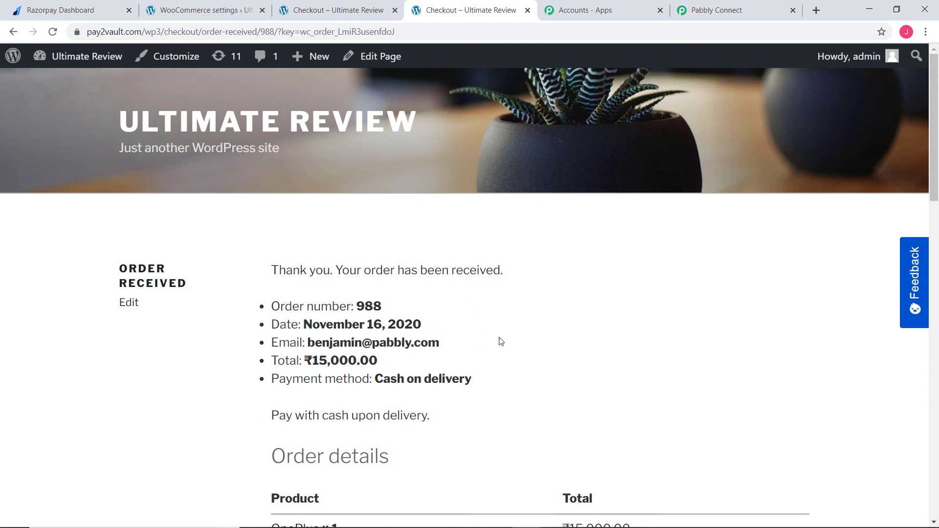
Step: Review the received order's details and reload the Razorpay customer list to check for the new order's customer
{"action": "scroll", "coordinate": [509, 338], "scroll_direction": "down", "scroll_amount": 3}
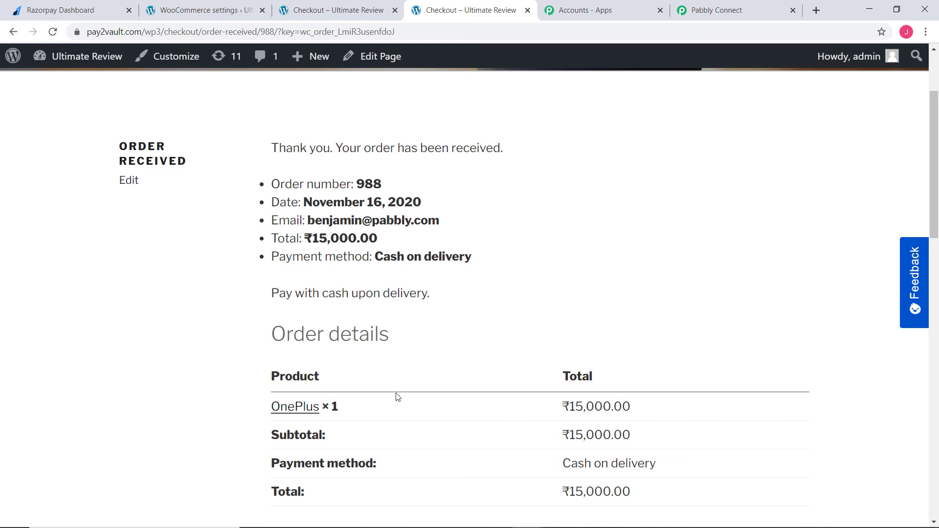
{"action": "left_click_drag", "start_coordinate": [394, 394], "coordinate": [314, 416]}
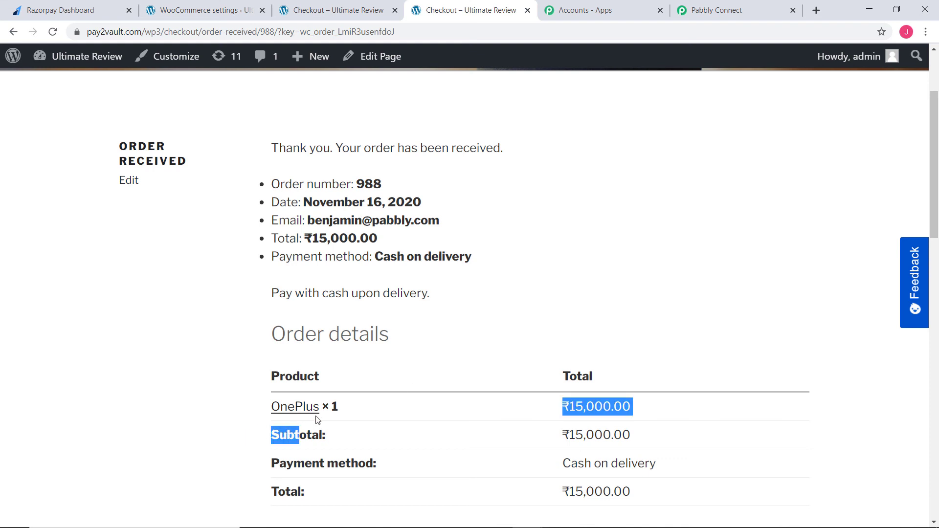
{"action": "left_click", "coordinate": [522, 295]}
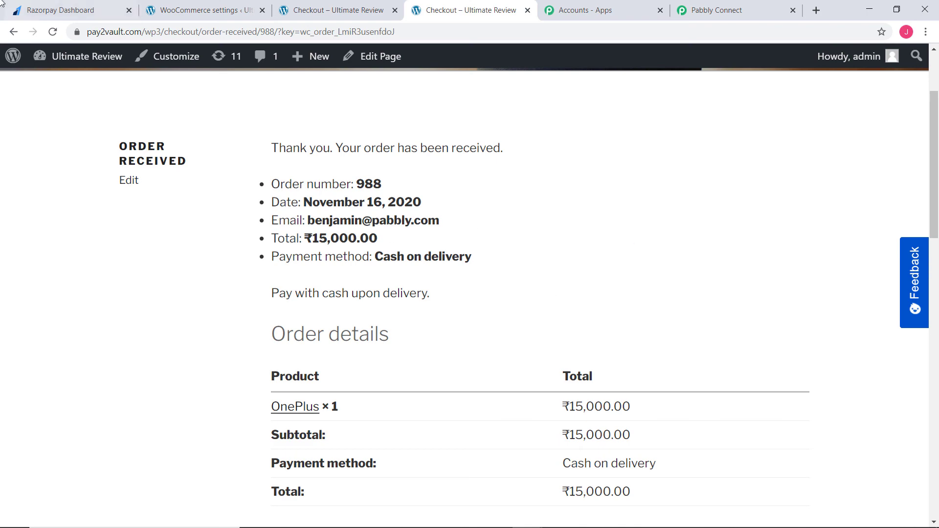
{"action": "left_click", "coordinate": [59, 15]}
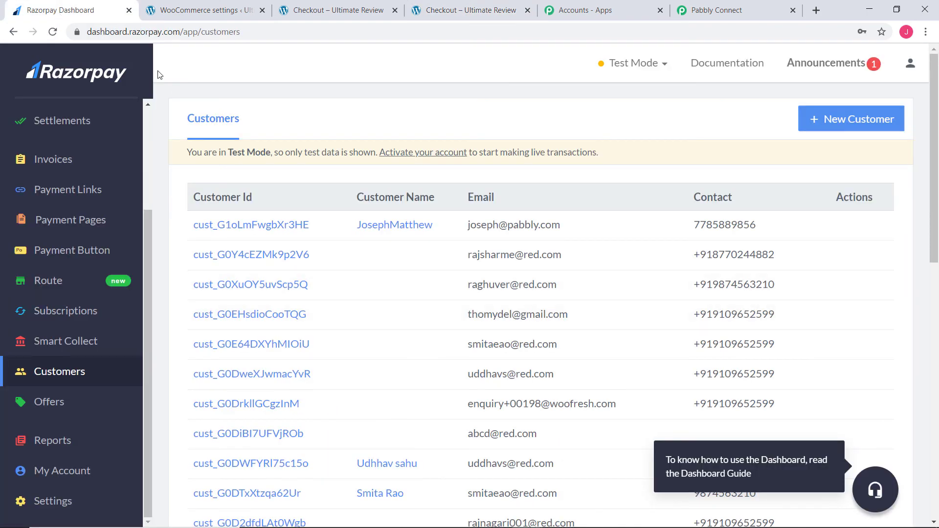
{"action": "left_click", "coordinate": [53, 32]}
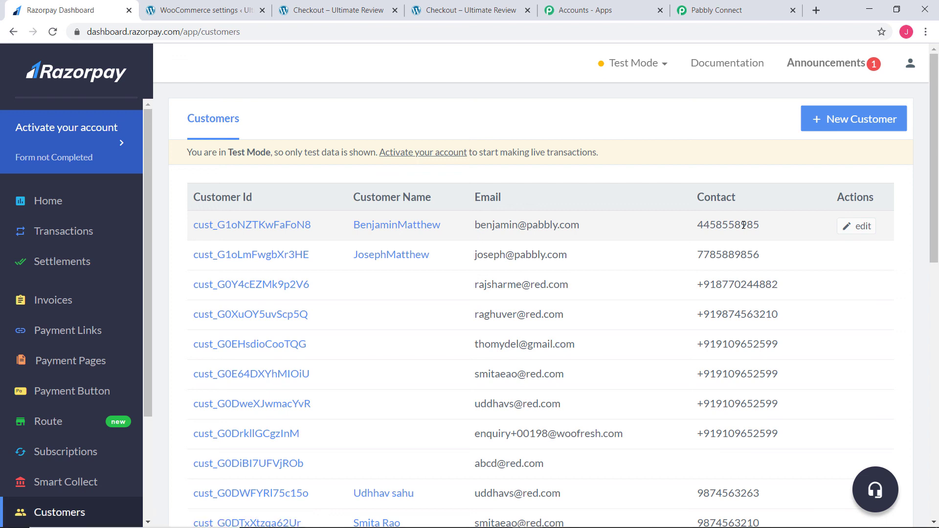
Step: Return to Pabbly Connect and collapse the Razorpay Create Customer action and the WooCommerce New Order Created trigger
{"action": "left_click", "coordinate": [732, 12]}
{"action": "scroll", "coordinate": [837, 258], "scroll_direction": "up", "scroll_amount": 15}
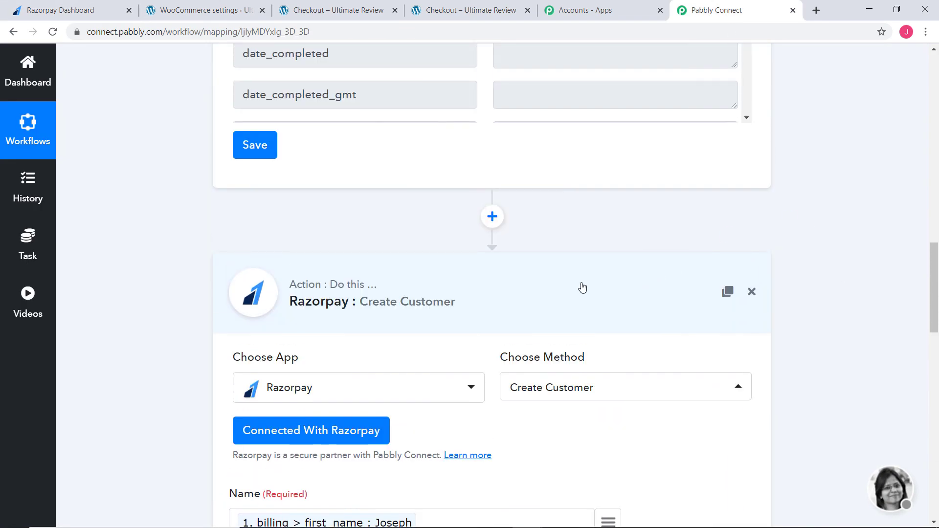
{"action": "left_click", "coordinate": [580, 288]}
{"action": "left_click_drag", "start_coordinate": [936, 407], "coordinate": [903, 77]}
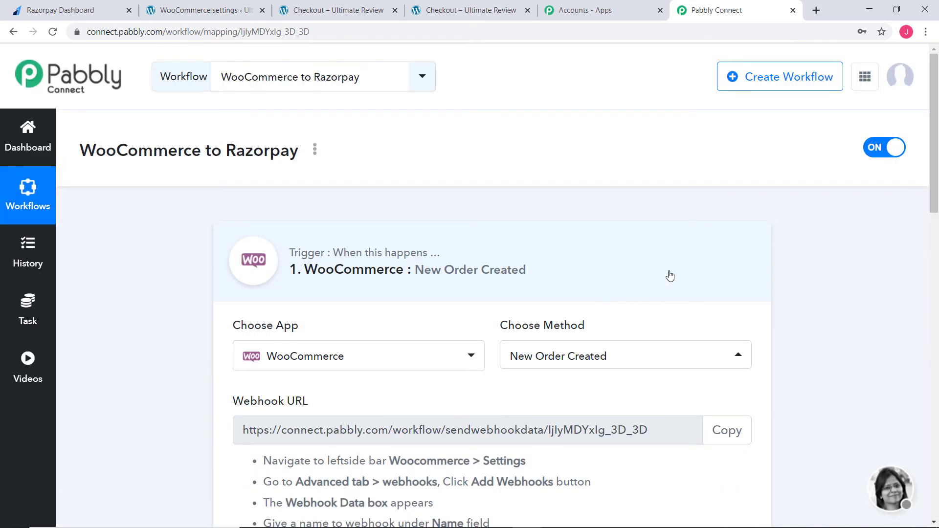
{"action": "left_click", "coordinate": [666, 272]}
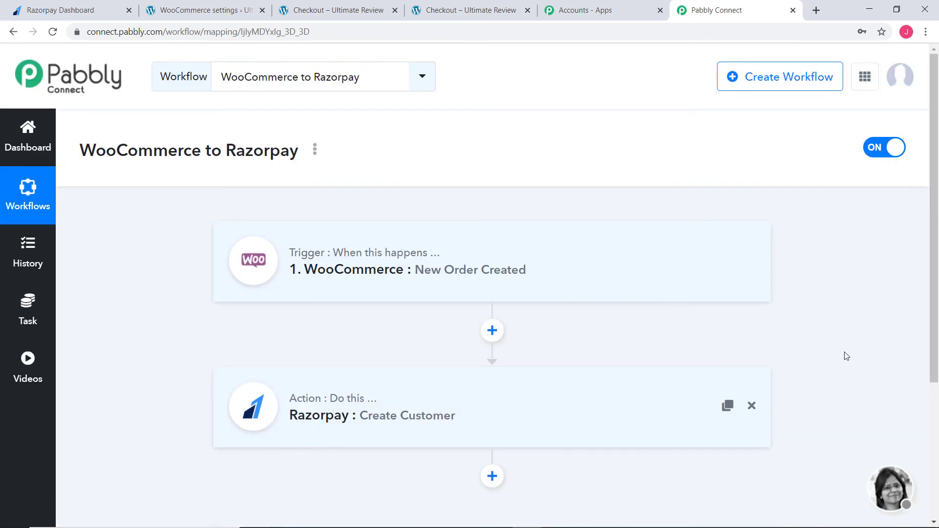